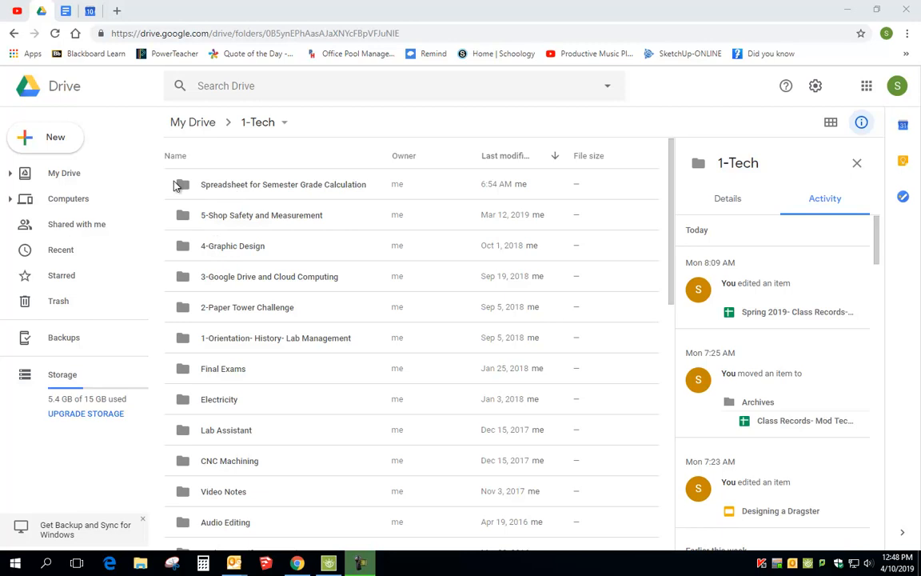
Create a blank Google Sheets spreadsheet in the "Spreadsheet for Semester Grade Calculation" folder.
double_click(292, 187)
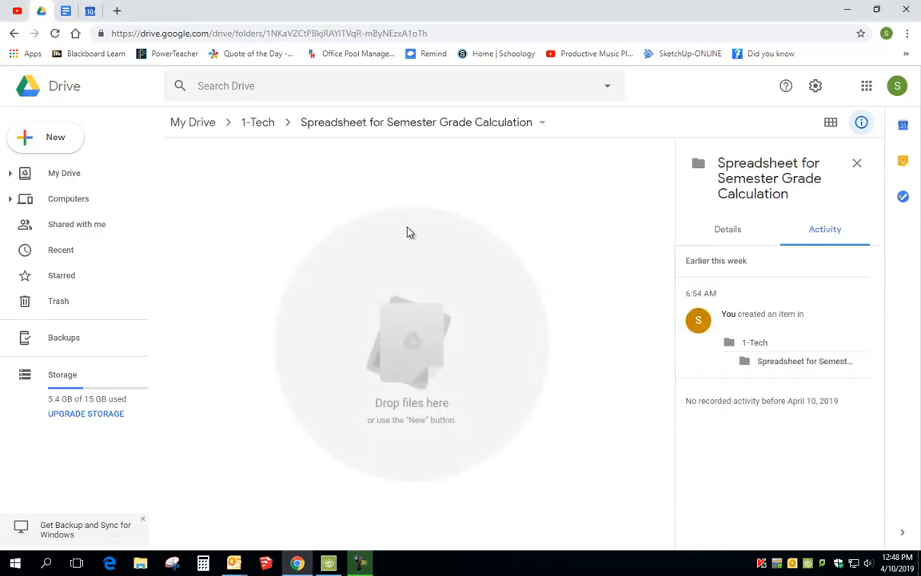
click(48, 141)
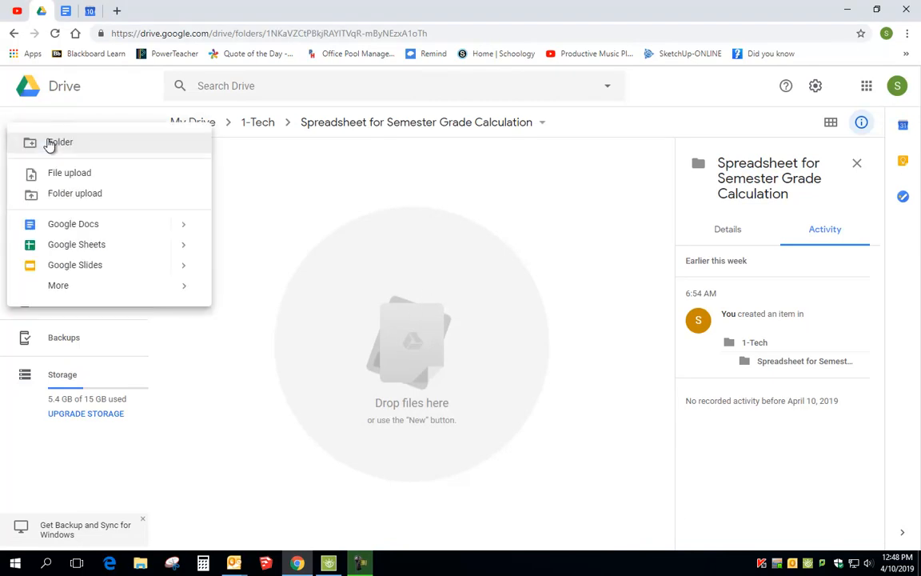
click(76, 245)
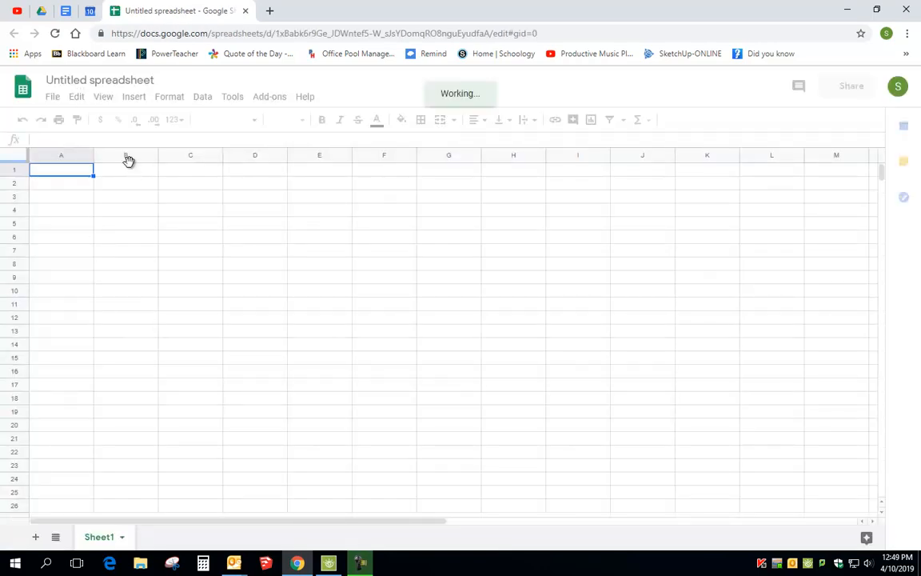
Rename the spreadsheet with the owner's last name followed by "_Grade Calculation Spreadsheet" and check its Drive folder.
click(116, 82)
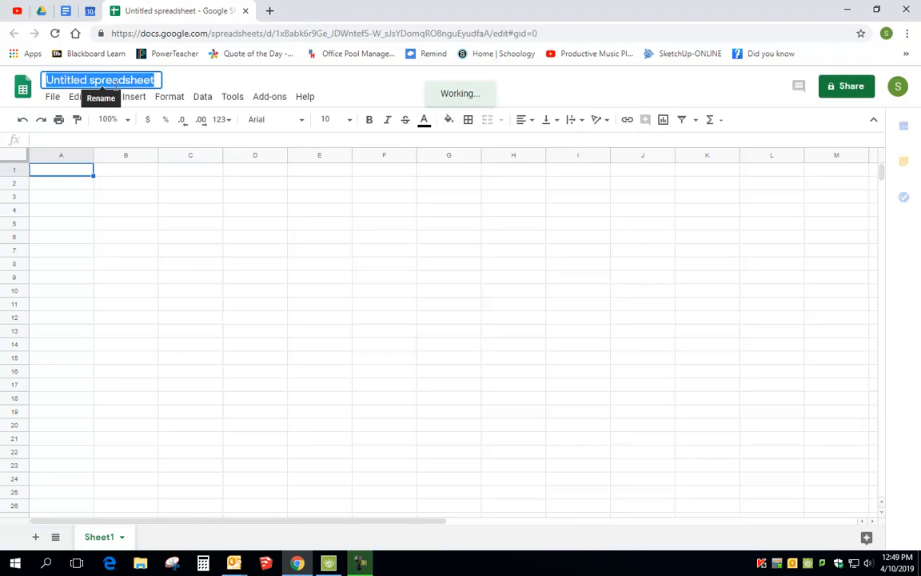
text(M)
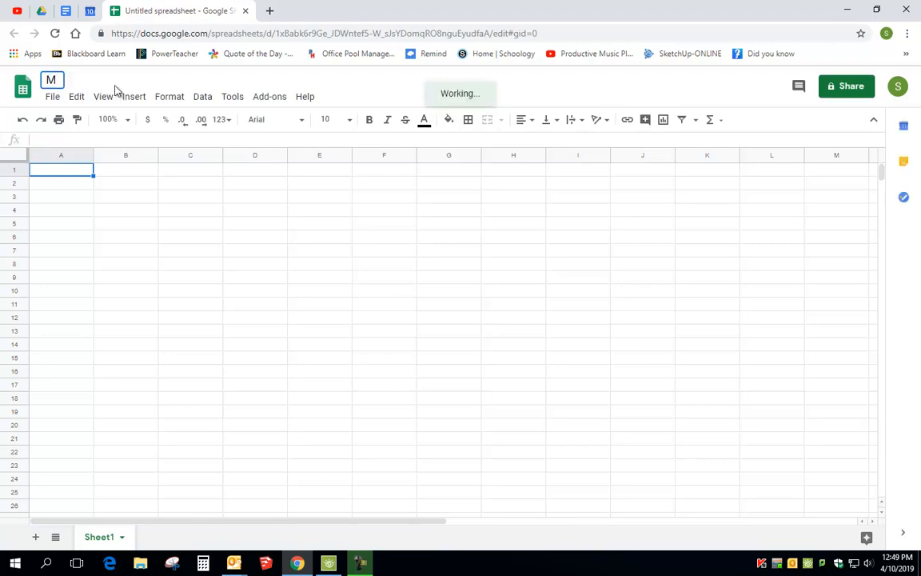
text(iller)
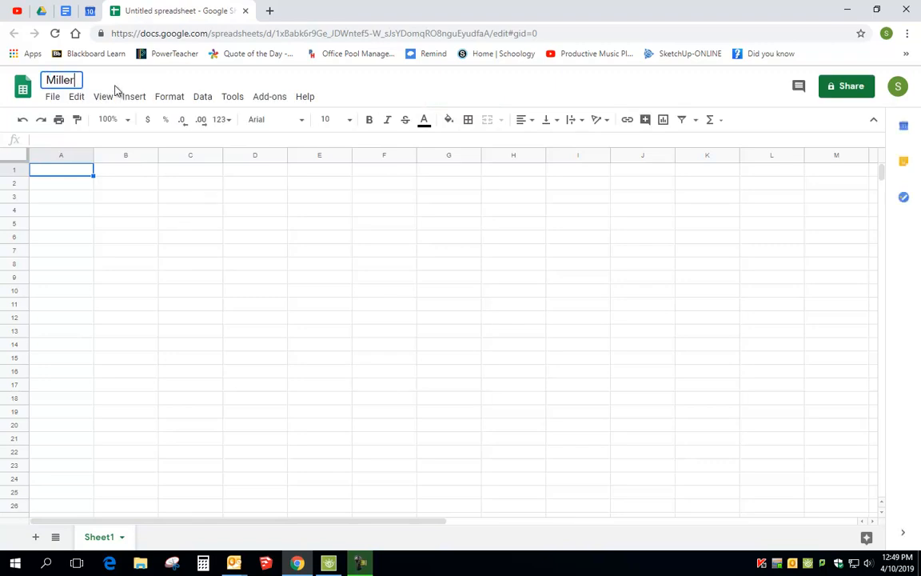
text(_Grade)
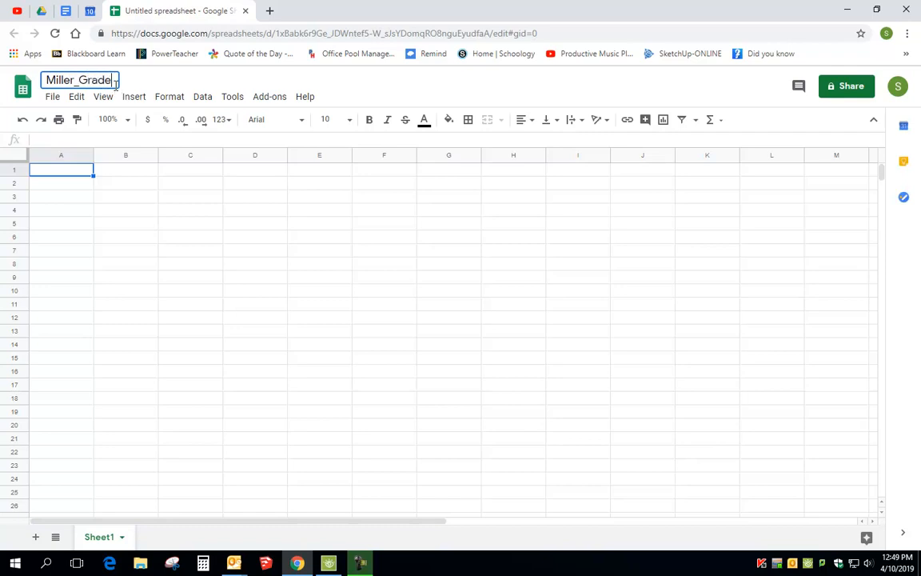
text(Calculation Spreadsheet)
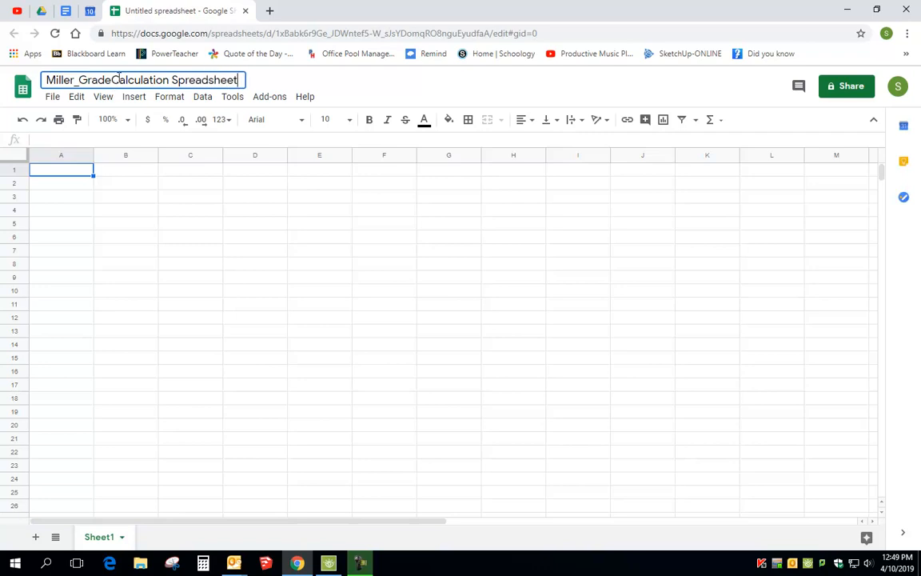
click(112, 80)
key(Return)
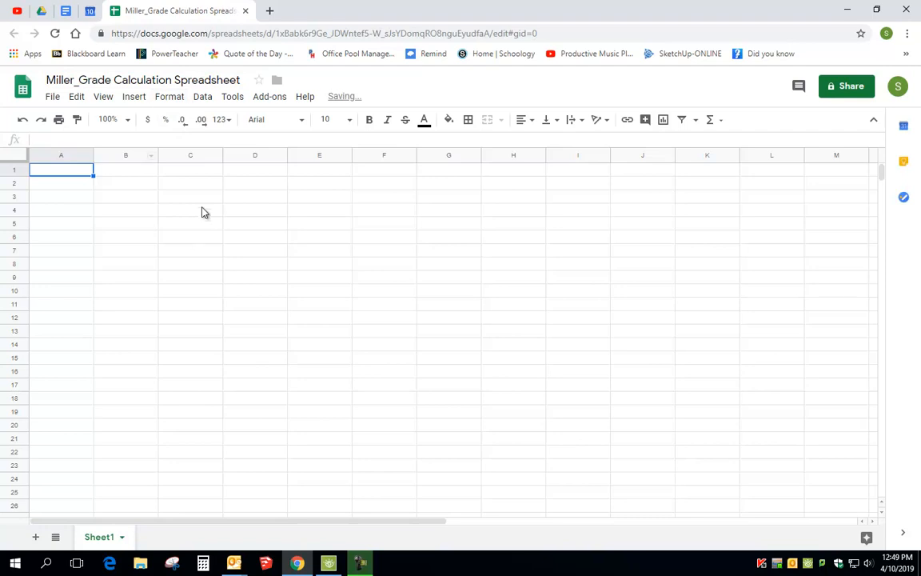
click(41, 11)
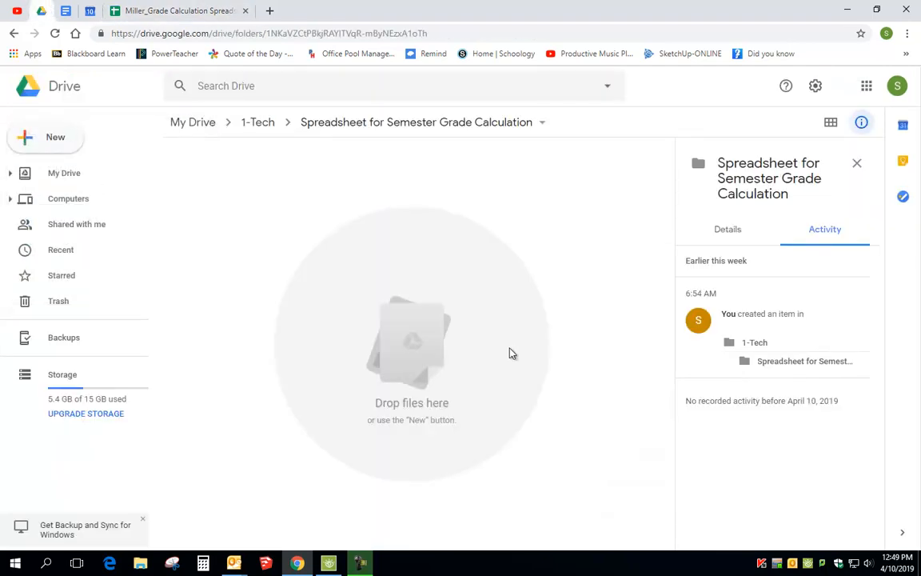
click(138, 8)
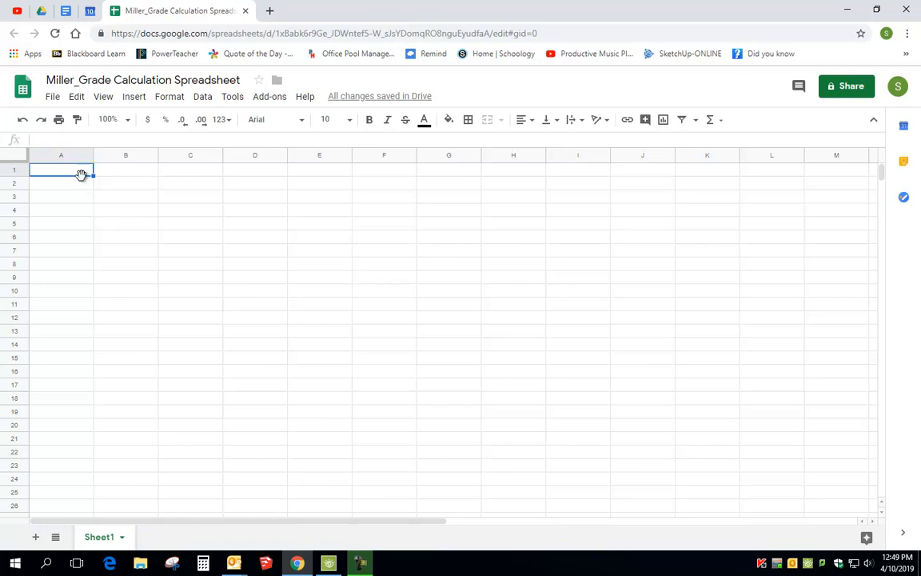
Set the sheet zoom to 150% and the font size of cells A1:F16 to 14.
click(108, 119)
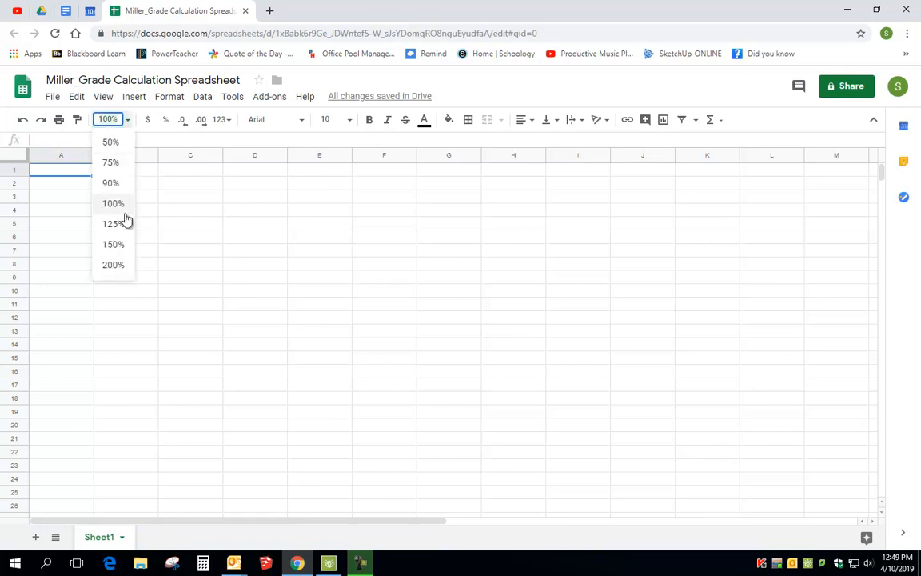
click(120, 243)
click(227, 241)
drag(120, 187, 549, 490)
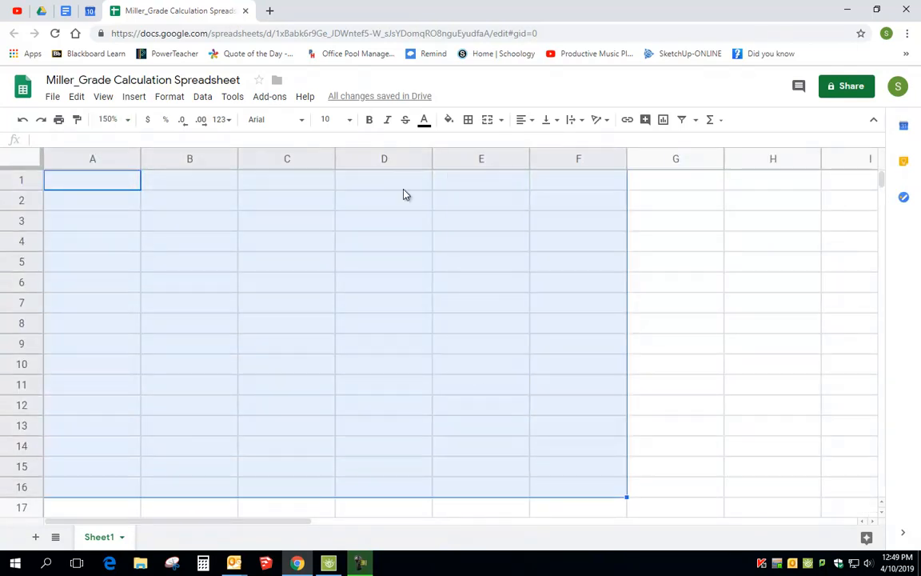
click(325, 120)
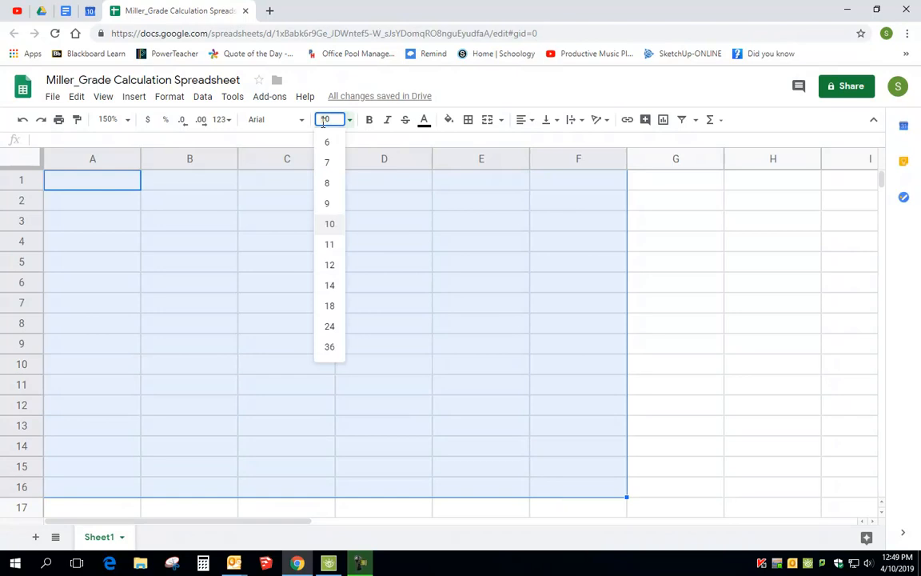
text(14)
key(Return)
click(269, 234)
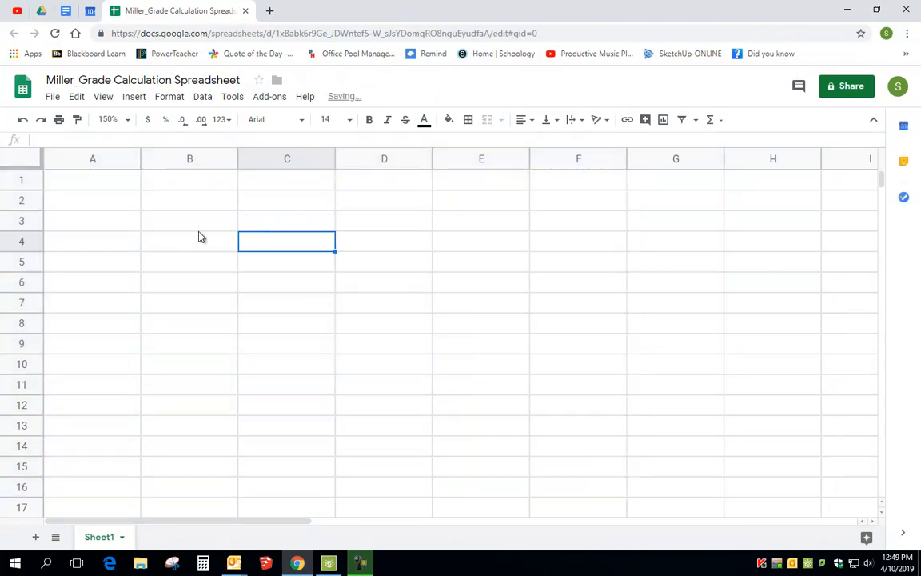
Enter the row labels Q1, Q2 and Final Exam in cells A1 to A3.
click(94, 186)
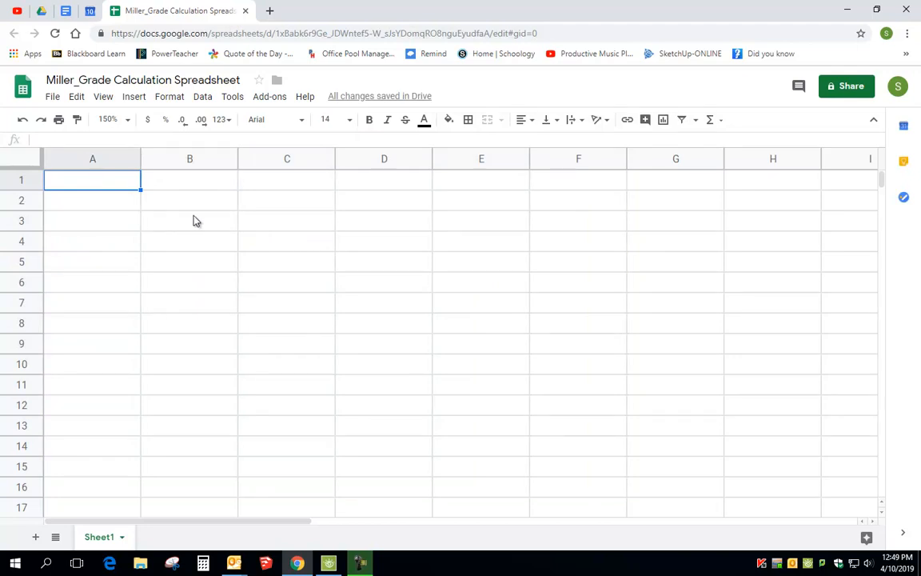
text(Q1)
key(Return)
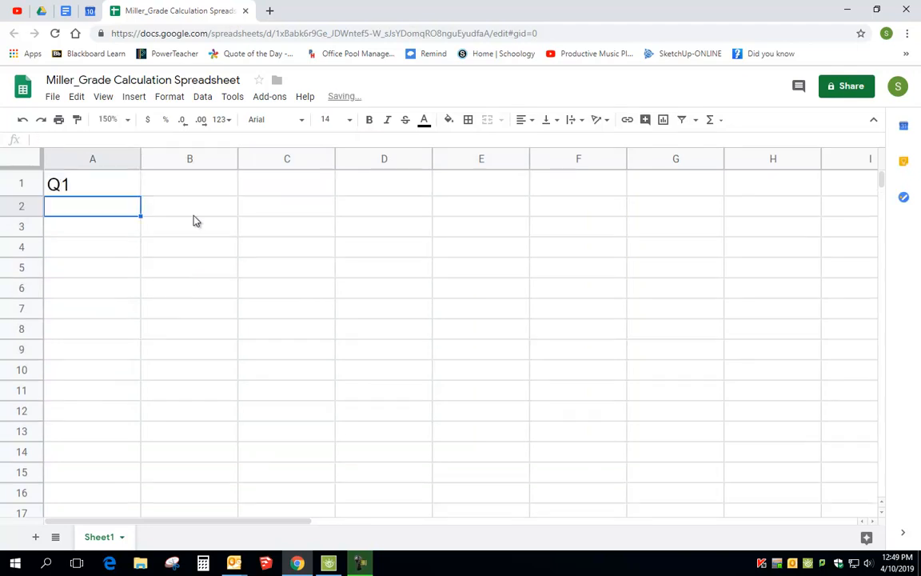
text(Q2)
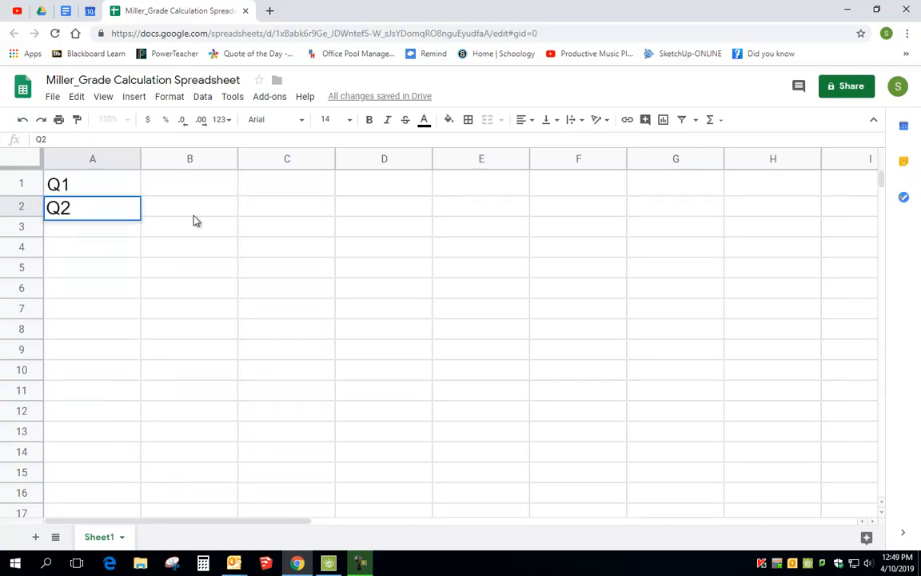
key(Return)
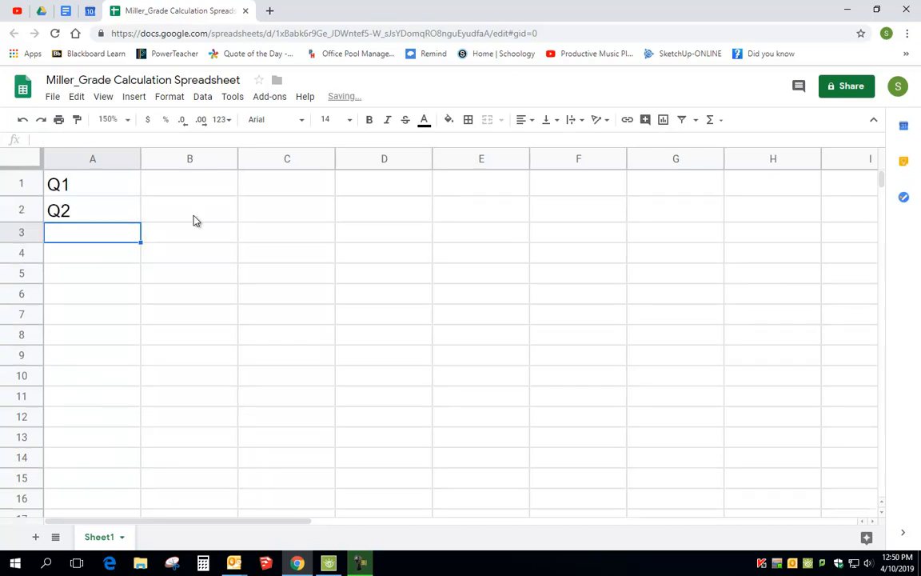
text(Final Exam)
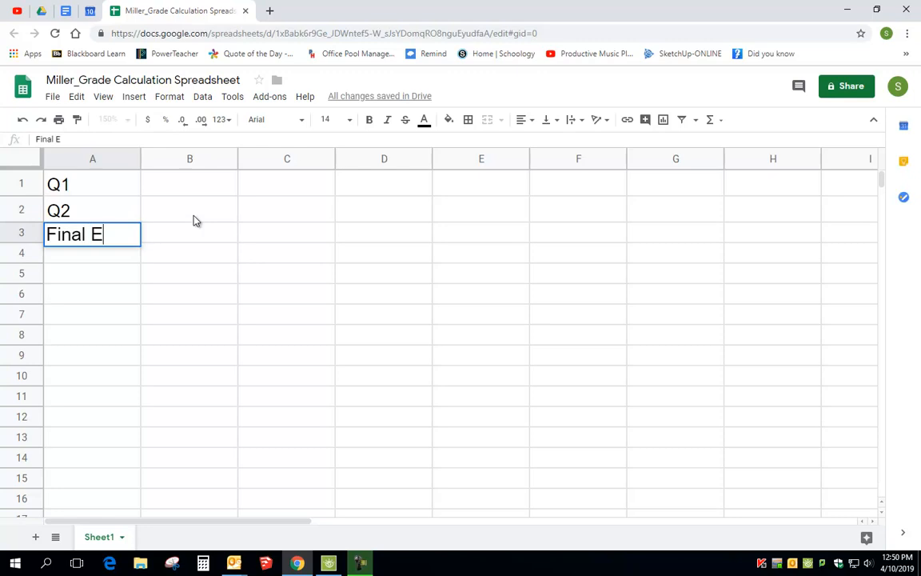
key(Return)
key(Right)
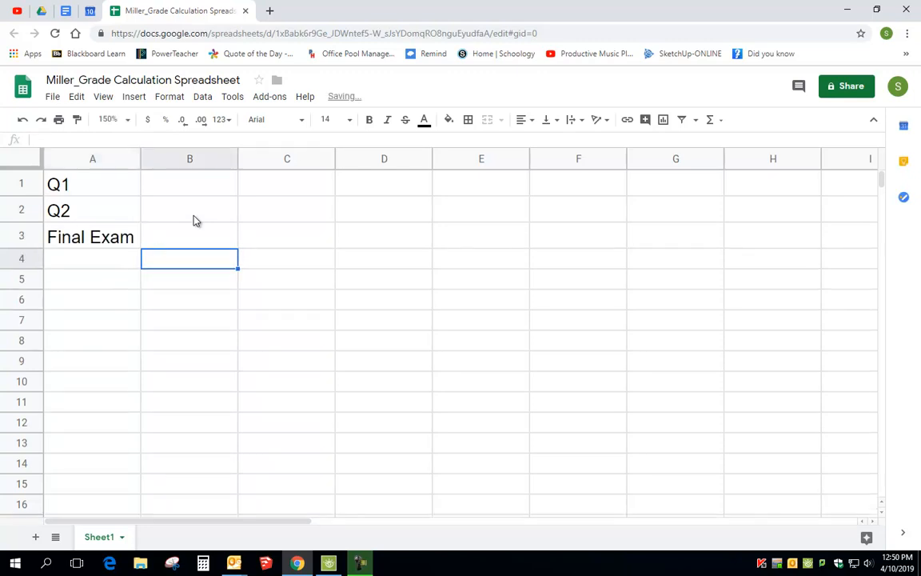
key(Up)
key(Up)
key(Up)
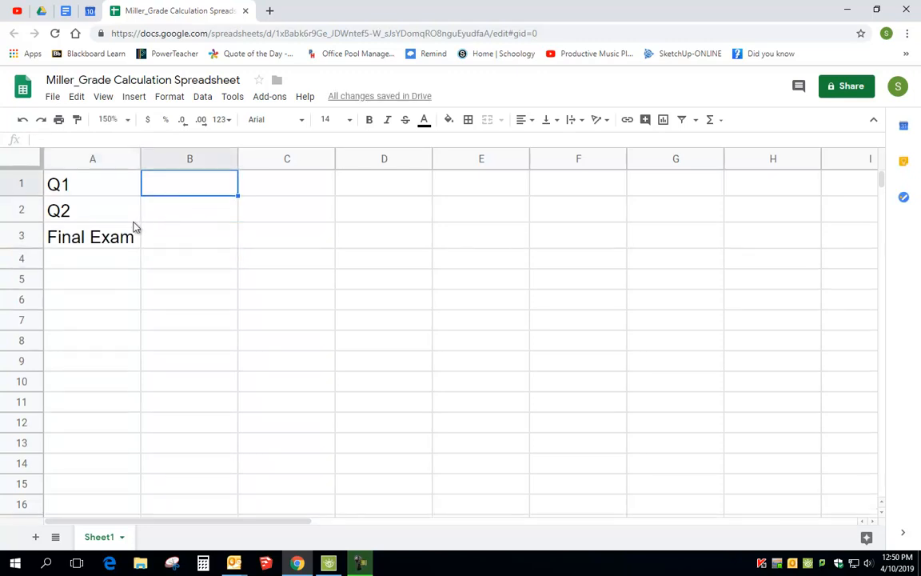
key(Down)
key(Down)
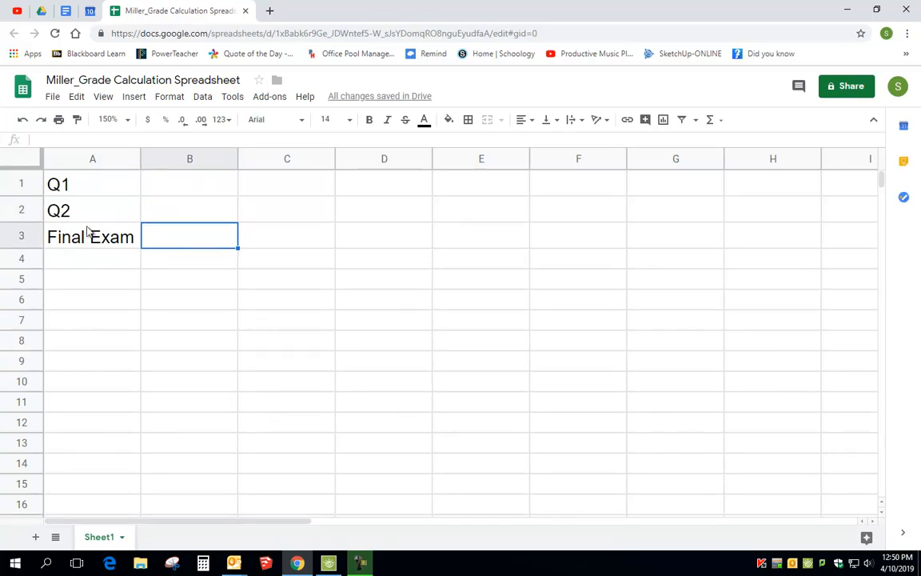
Change the quarter labels in A1 and A2 to Q3 and Q4.
click(78, 190)
click(68, 141)
key(BackSpace)
text(3)
click(107, 214)
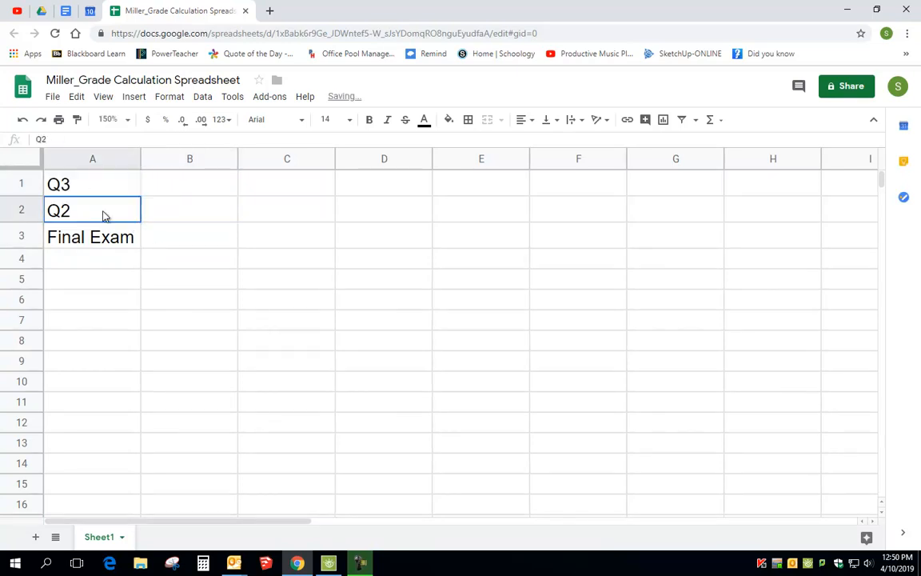
click(50, 138)
key(BackSpace)
text(4)
key(Return)
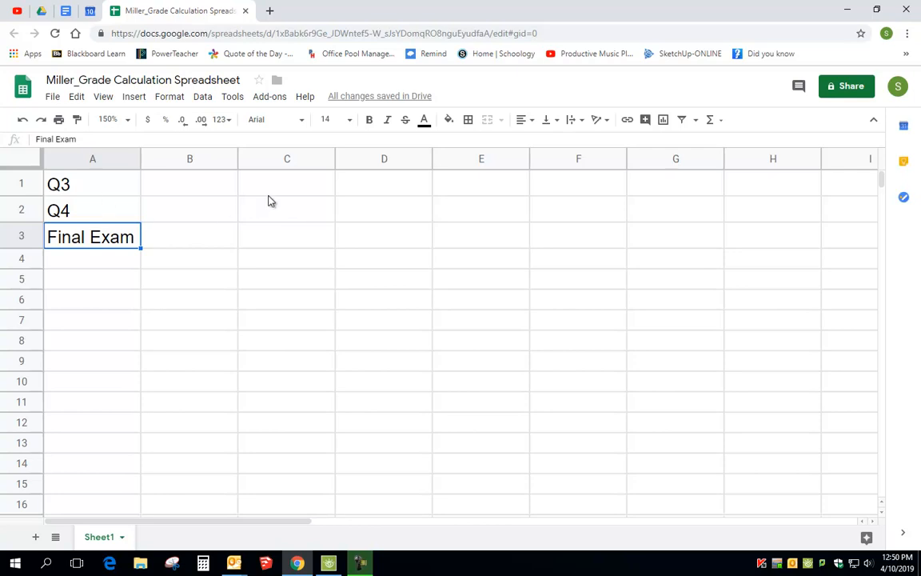
click(192, 192)
click(191, 212)
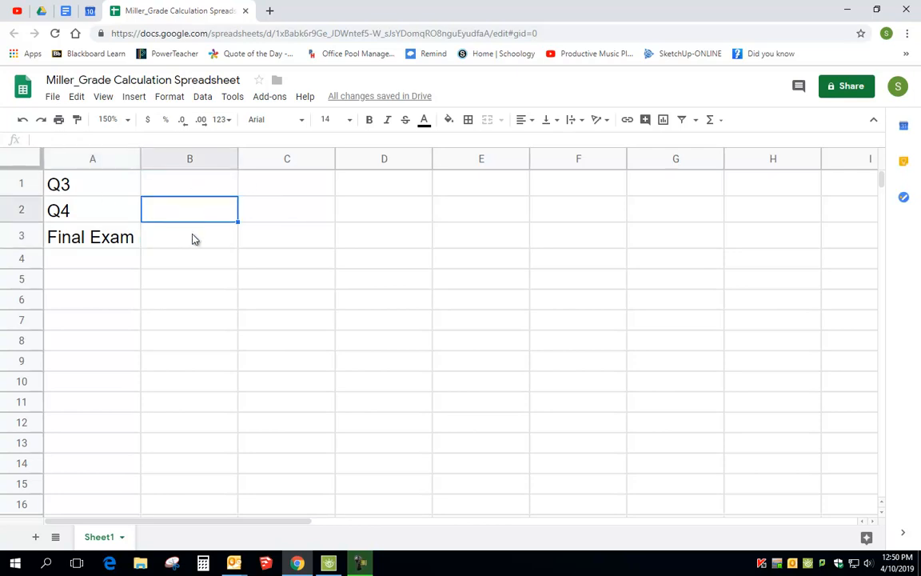
click(193, 239)
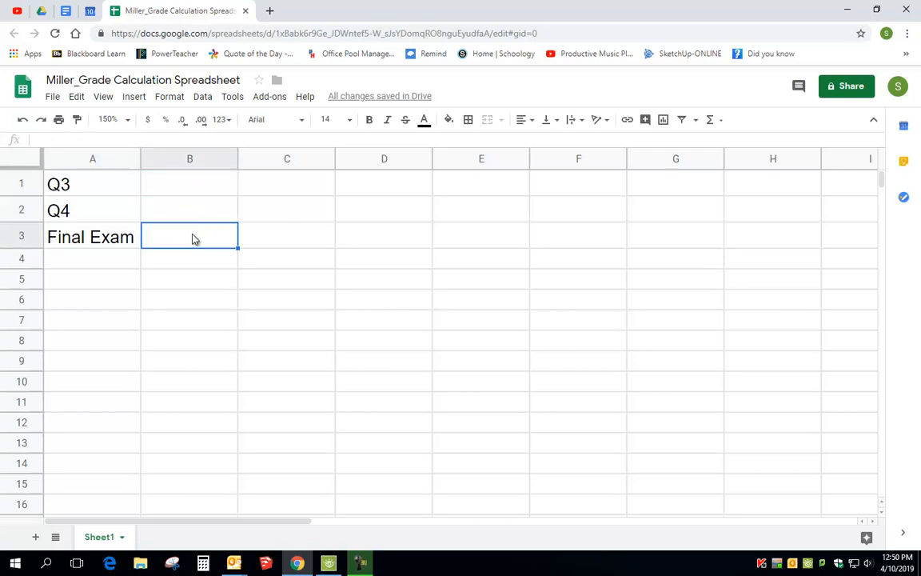
Enter the grade weights 0.4, 0.4 and 0.2 in cells C1 to C3.
click(264, 182)
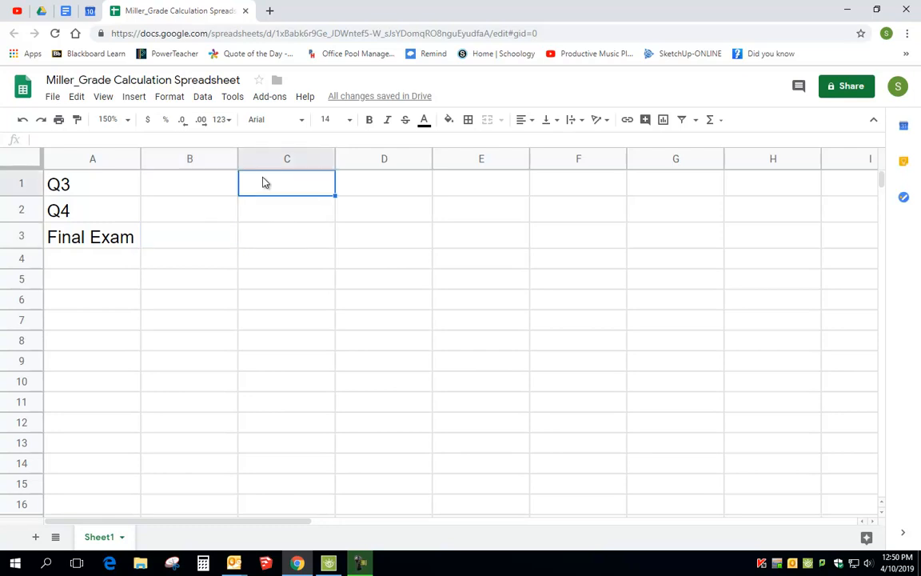
text(0.4)
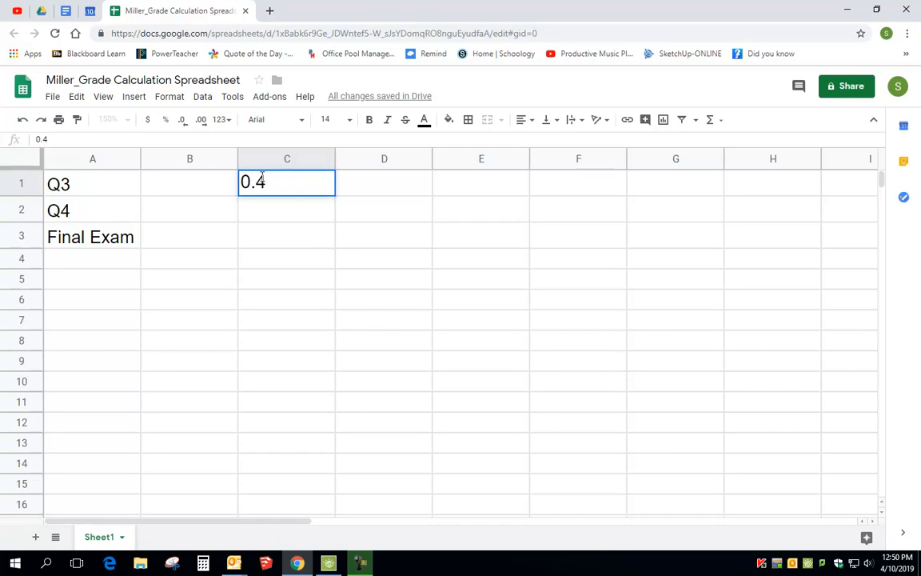
key(Return)
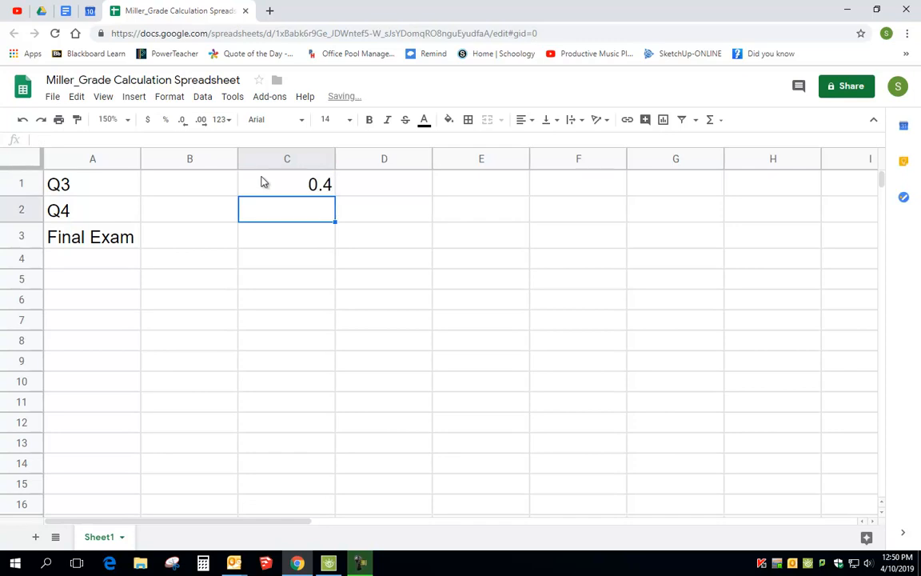
text(0.4)
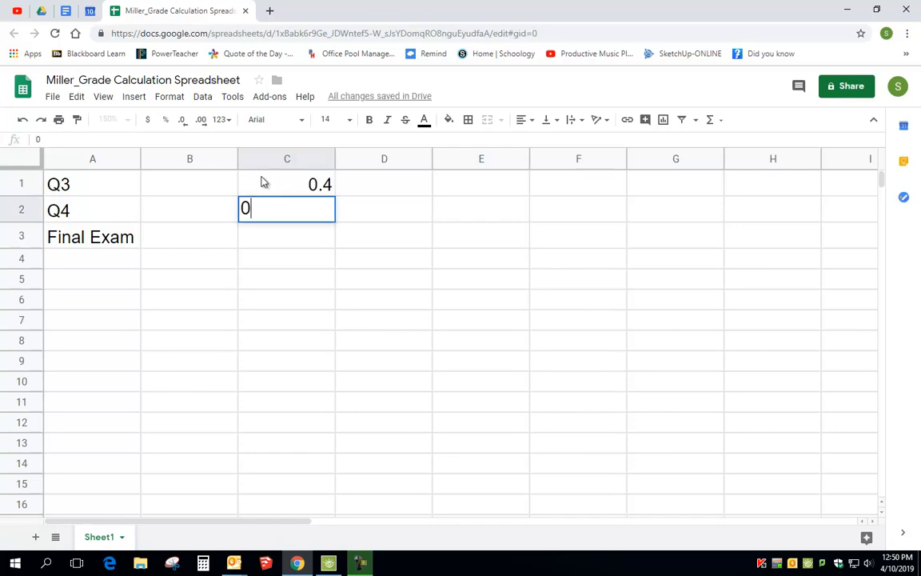
key(Return)
text(0.2)
key(Return)
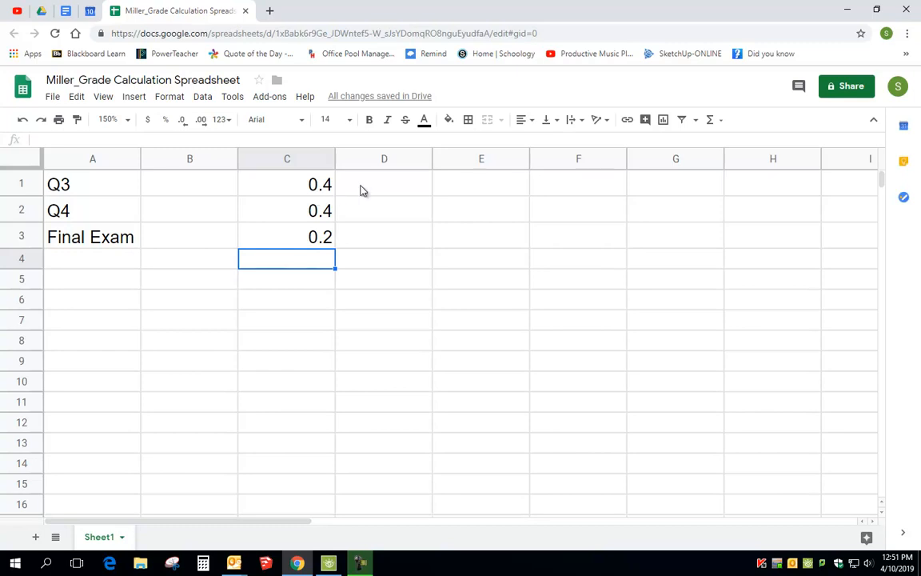
Right-align the row labels in cells A1 to A3.
click(386, 181)
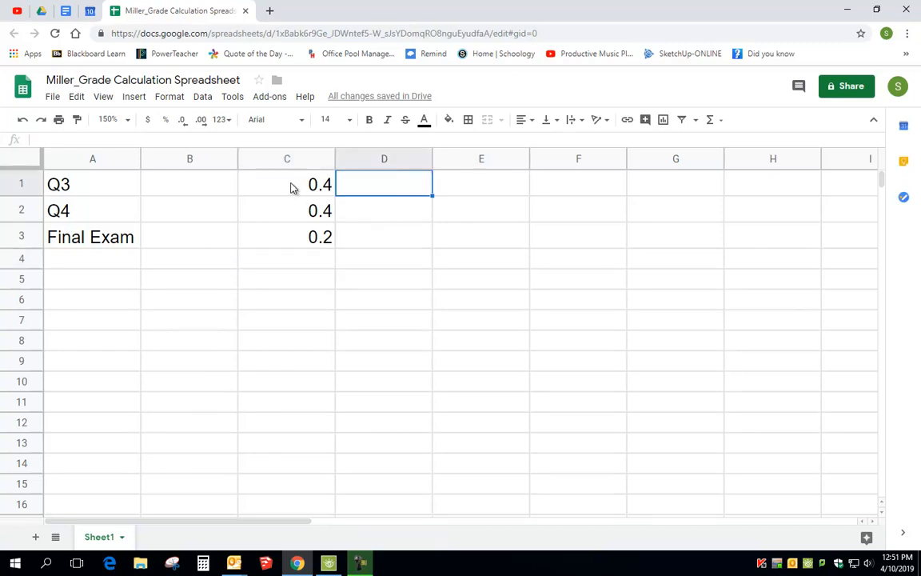
drag(91, 189, 100, 249)
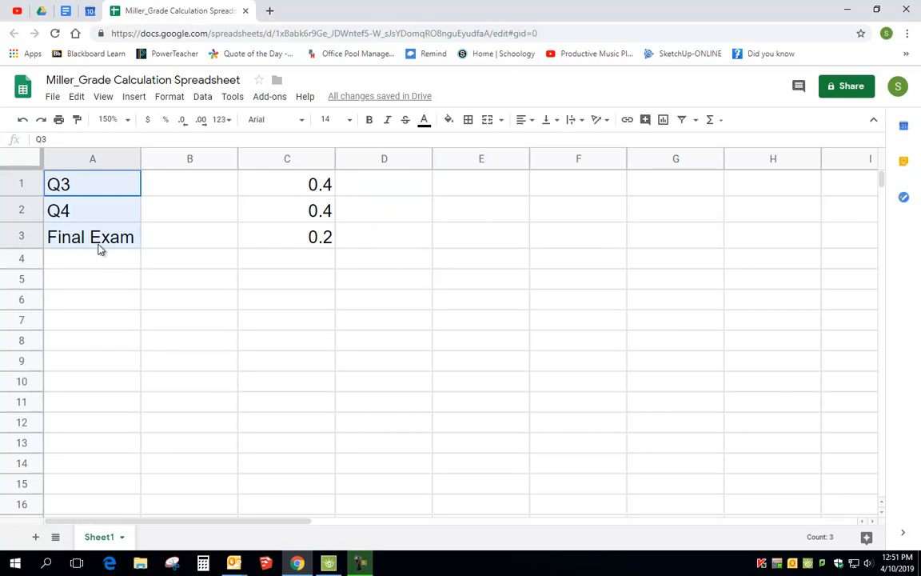
click(521, 120)
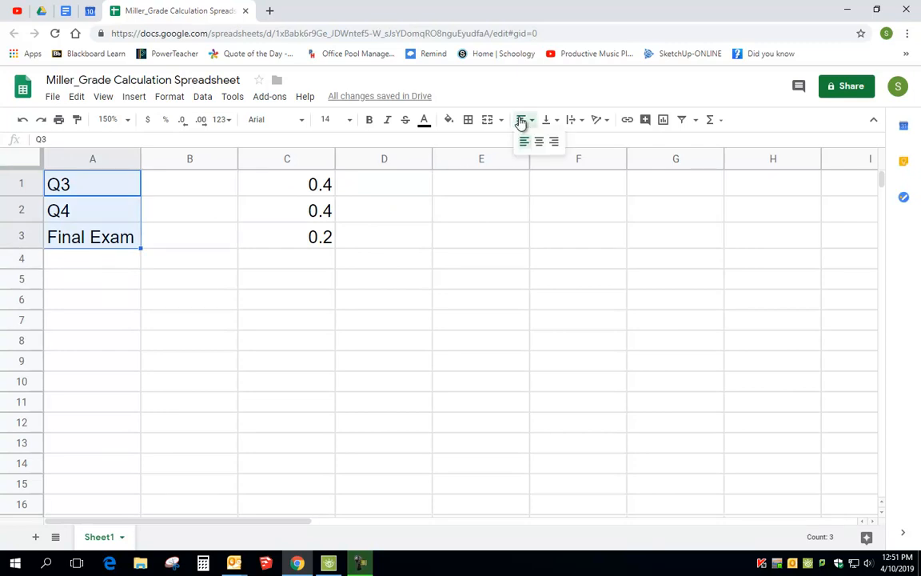
click(555, 142)
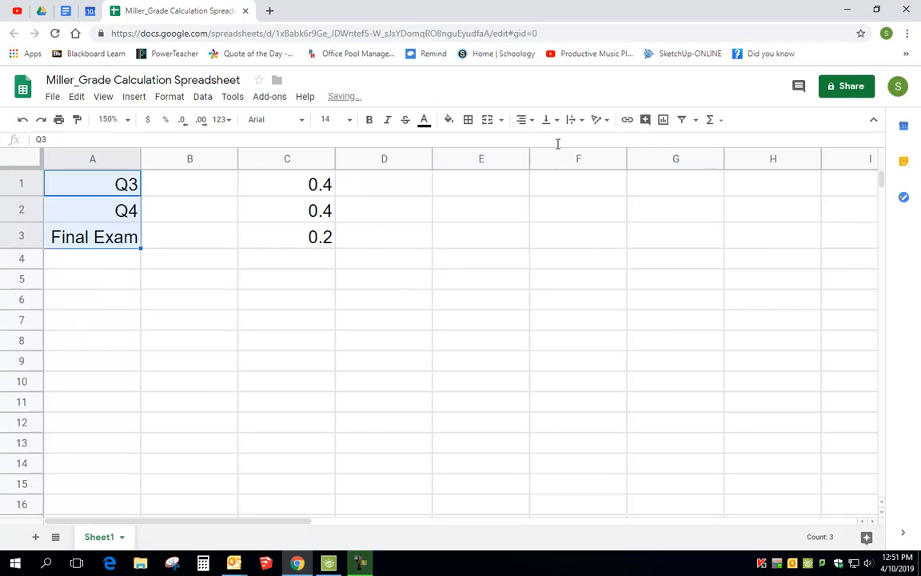
Center the contents of cells B1:B3, C1:C3 and D1:D3 horizontally.
click(319, 189)
drag(319, 188, 327, 239)
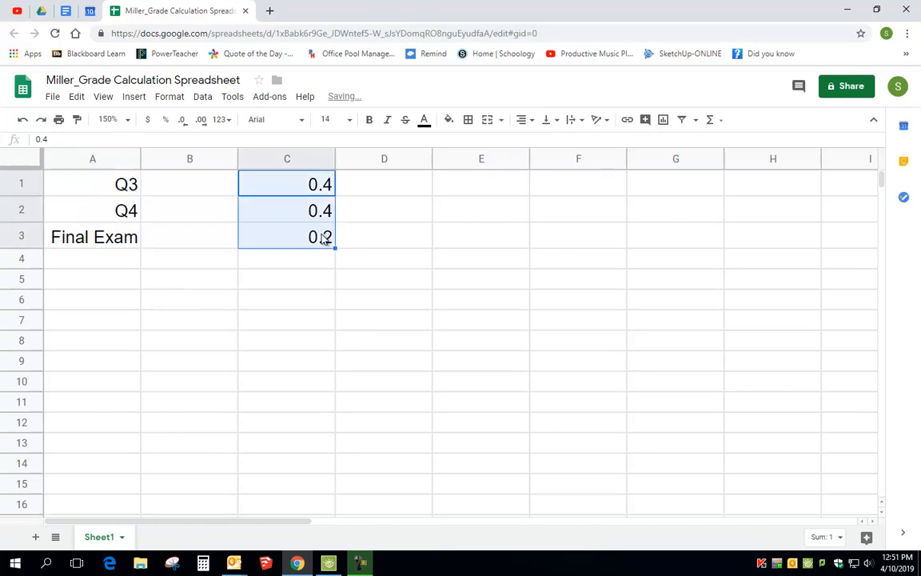
click(521, 120)
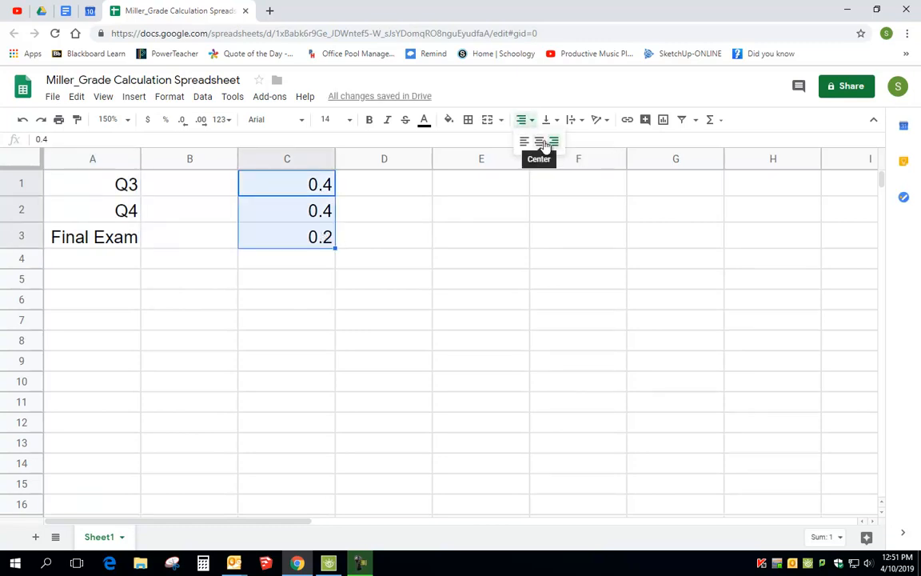
click(539, 142)
drag(177, 191, 185, 238)
click(520, 120)
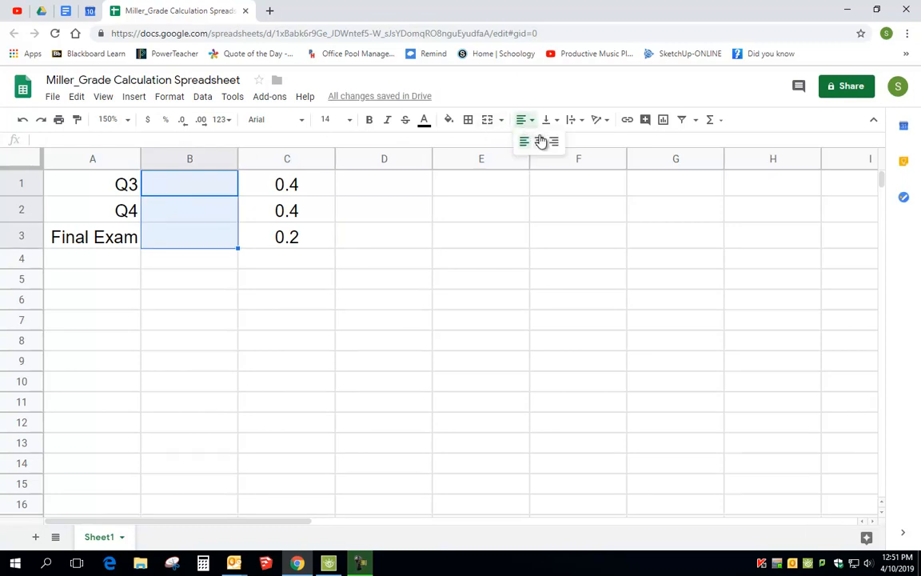
click(539, 140)
drag(360, 181, 371, 234)
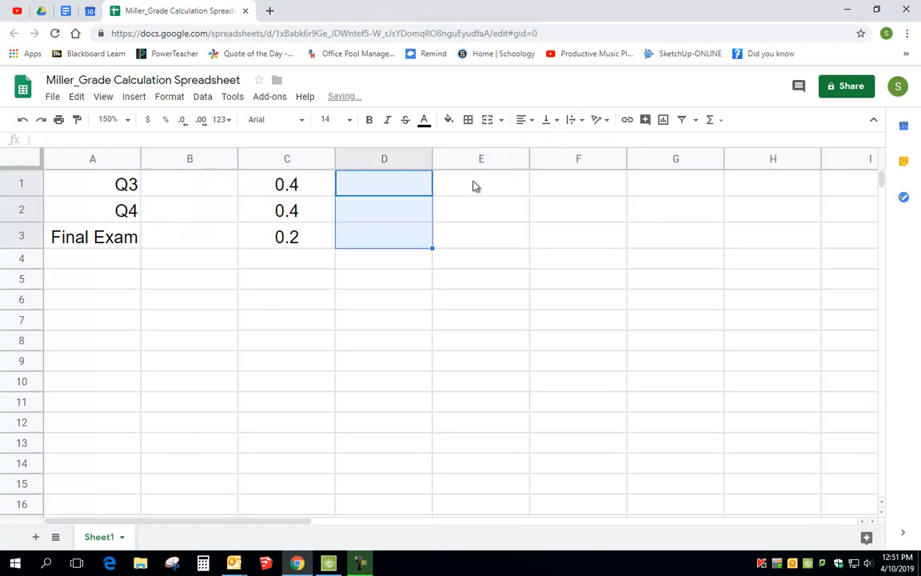
click(528, 128)
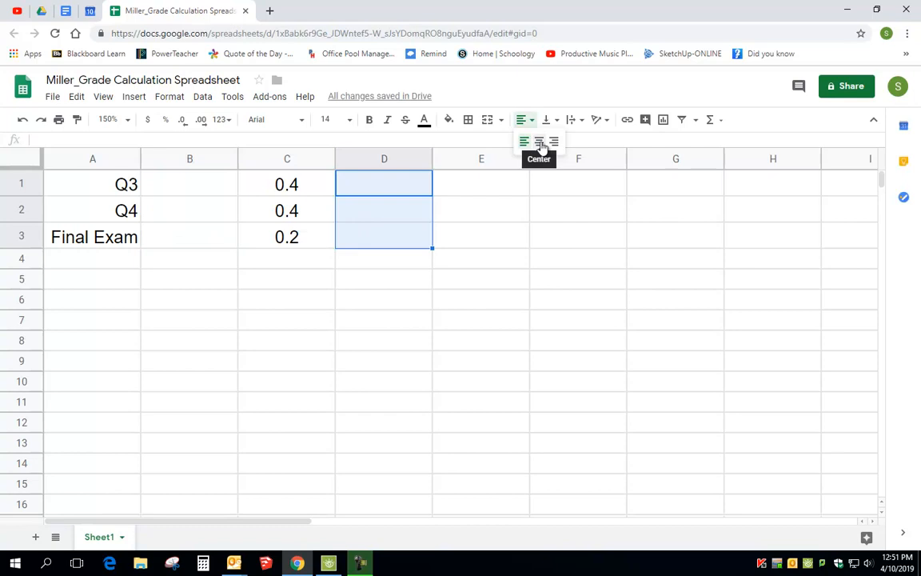
click(540, 144)
click(497, 241)
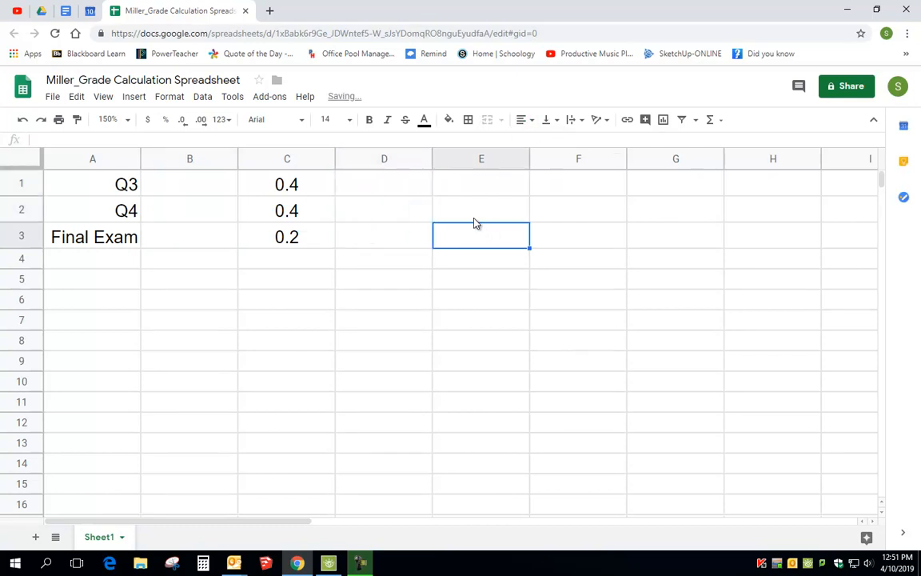
Add a bottom border under the Final Exam row across cells A3 to D3.
drag(102, 246, 348, 249)
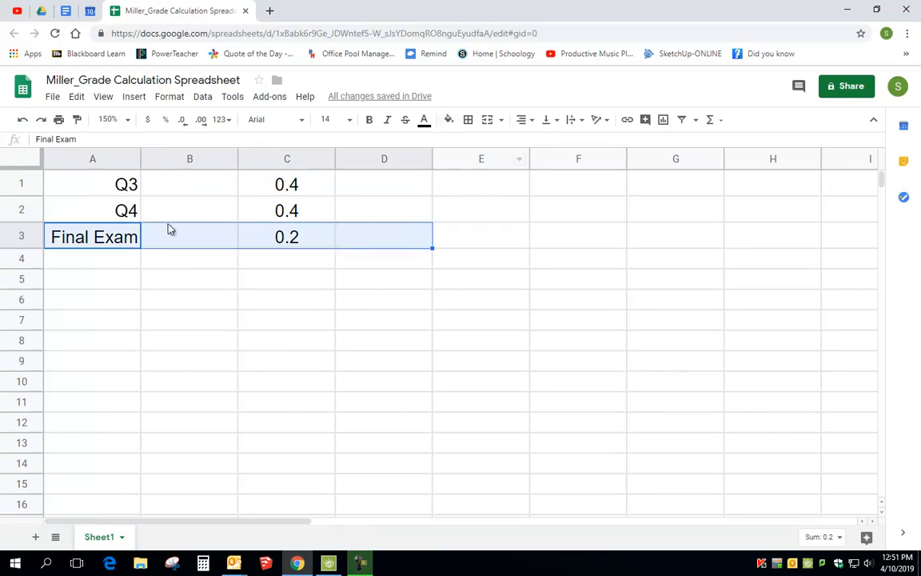
click(468, 120)
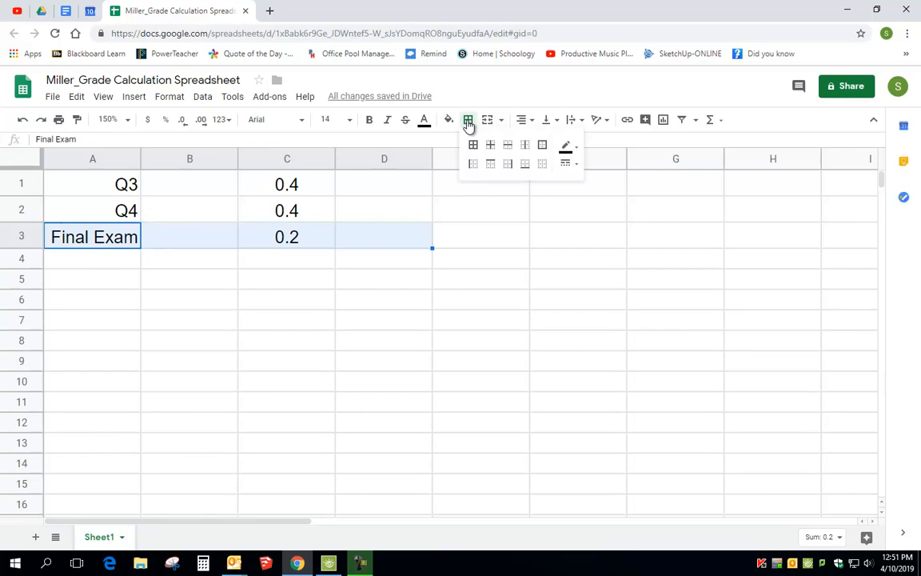
click(526, 165)
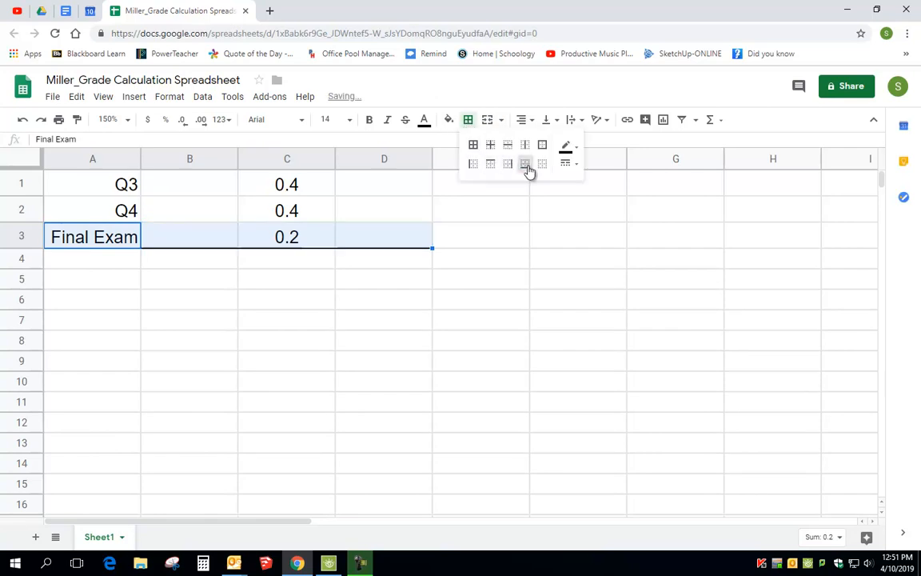
click(144, 300)
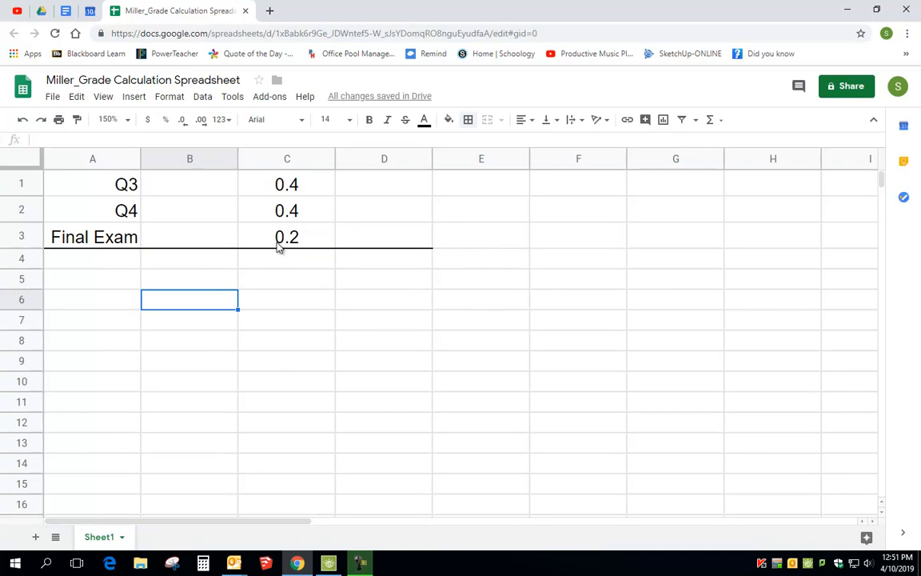
Enter the grades 85, 65 and 80 in cells B1 to B3.
click(184, 187)
text(85)
key(Return)
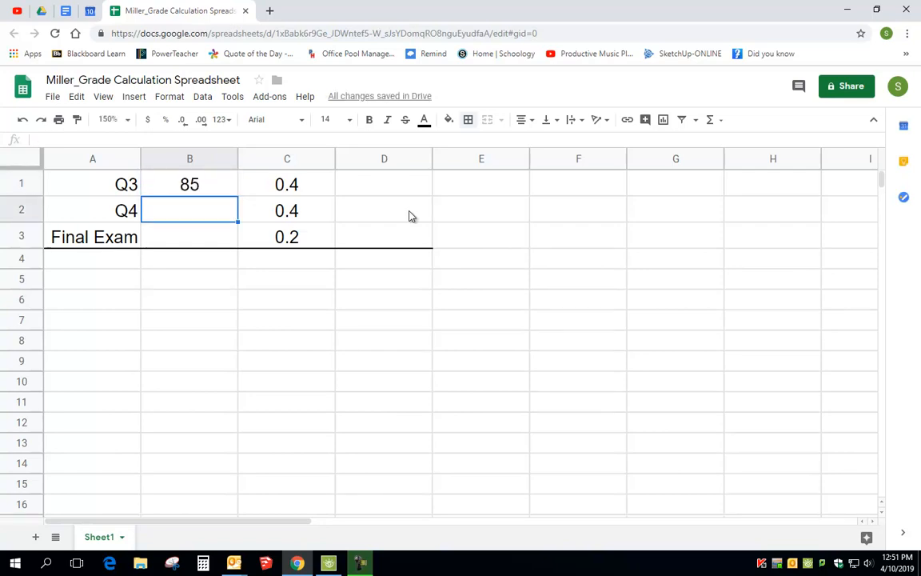
text(65)
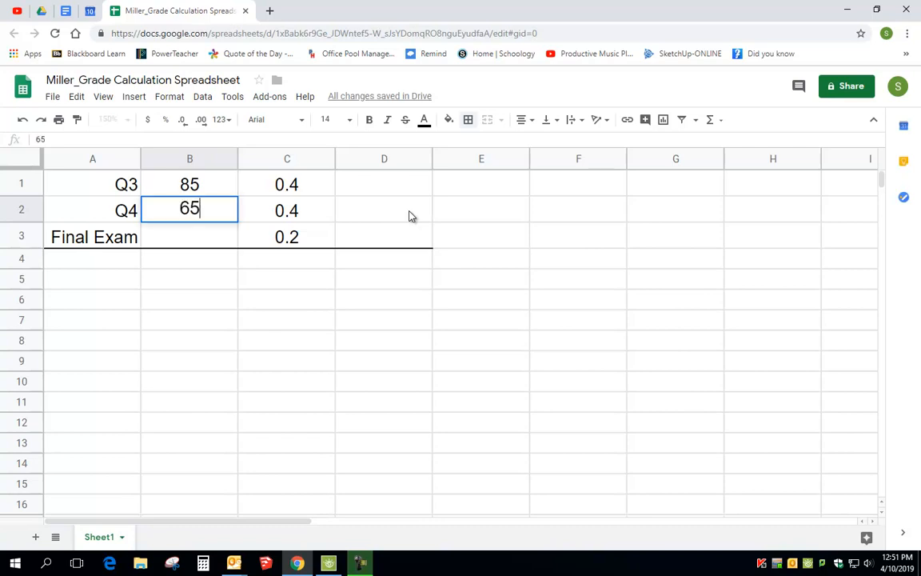
key(Return)
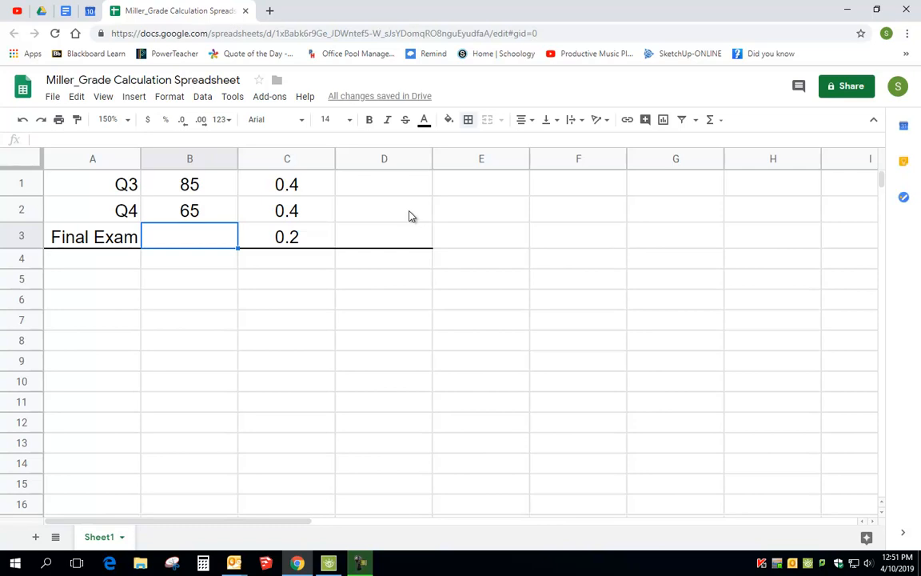
text(80)
key(Return)
key(Up)
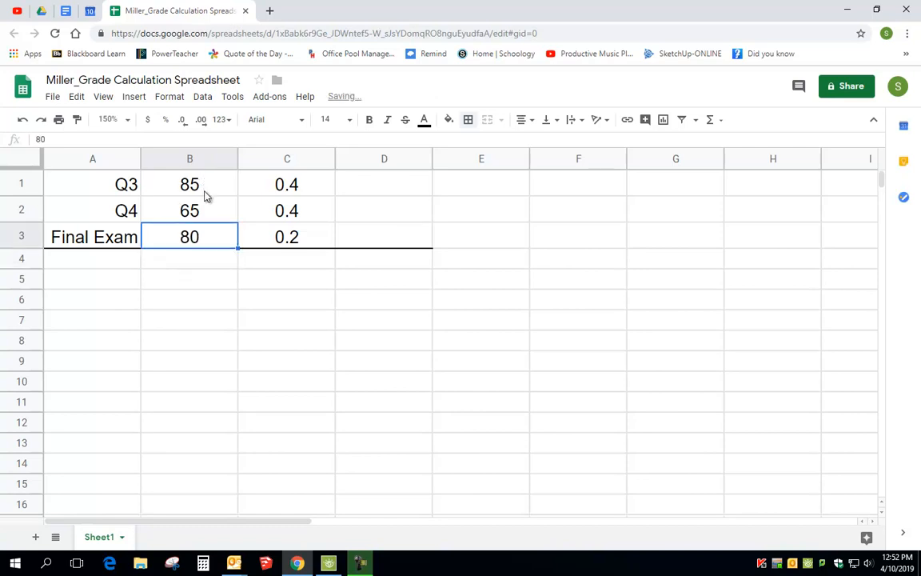
Calculate the weighted Q3 grade in cell D1 with the formula =B1*C1.
click(405, 205)
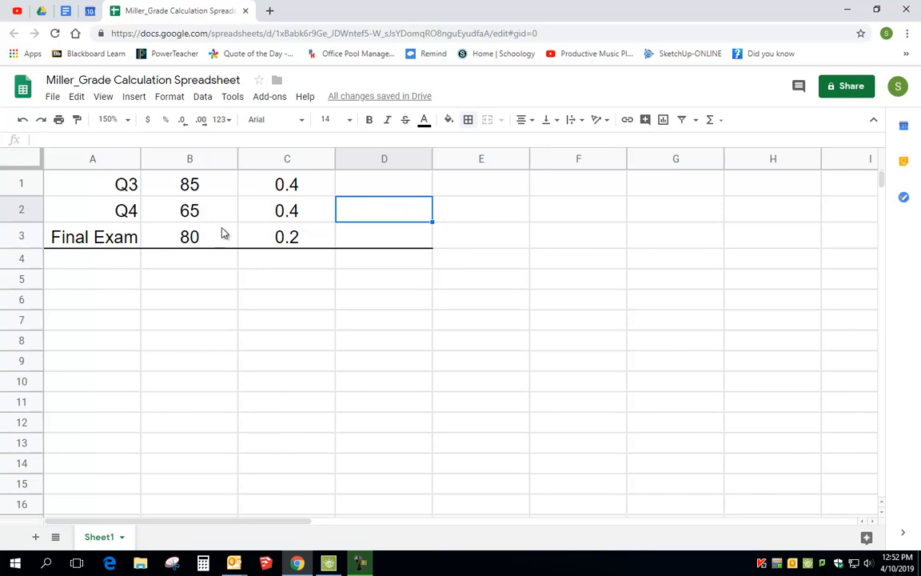
click(381, 261)
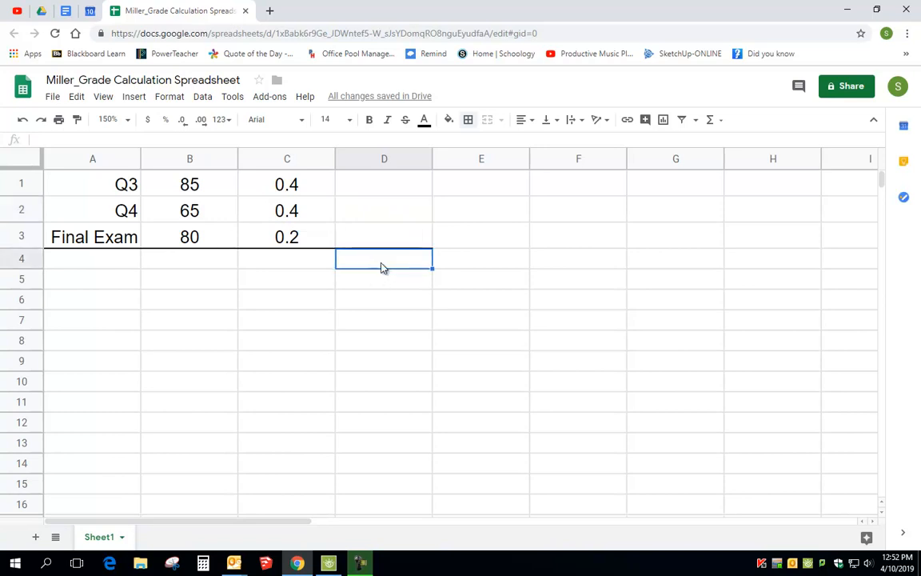
click(409, 190)
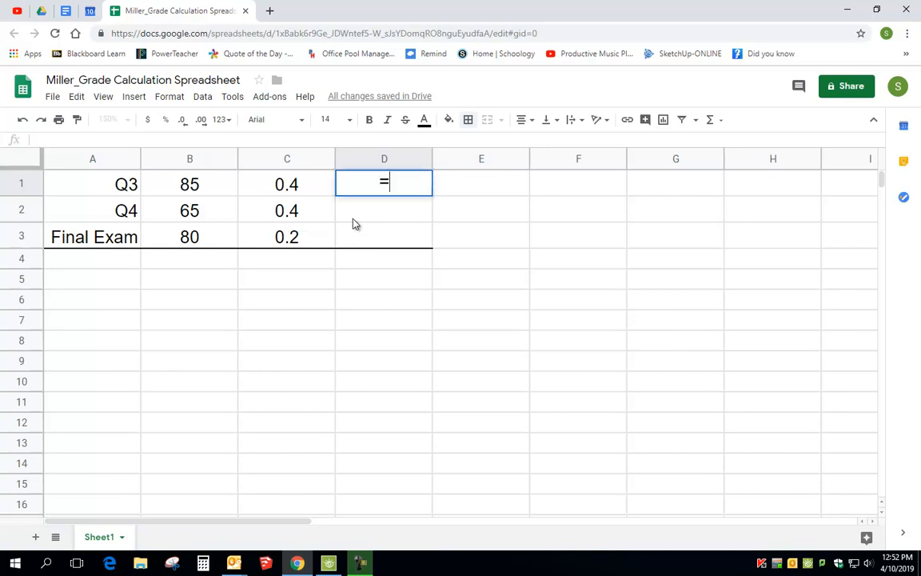
text(=)
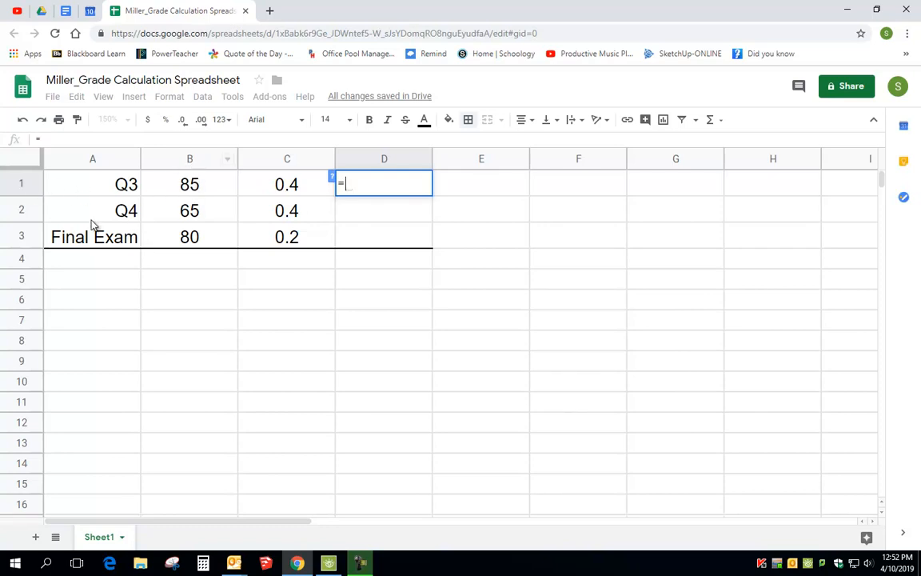
click(189, 187)
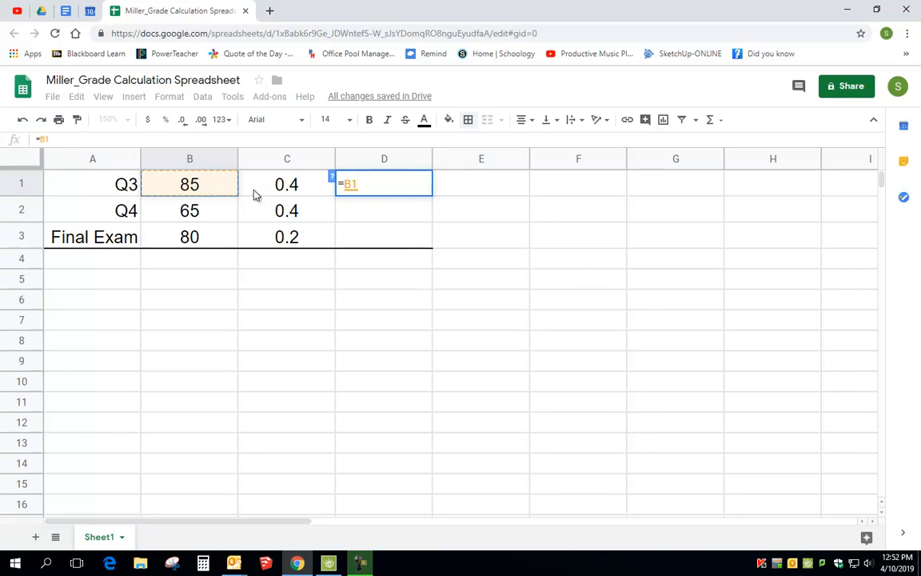
text(*)
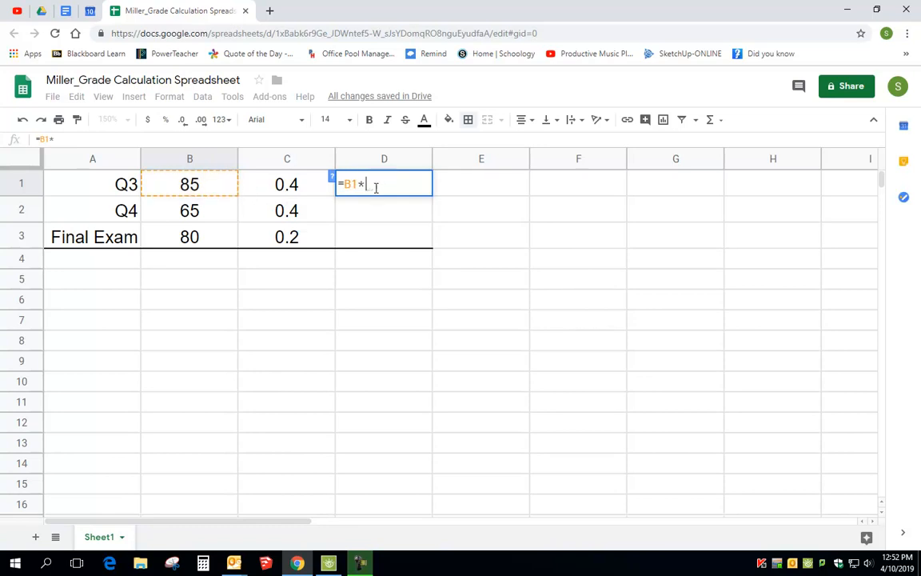
click(290, 187)
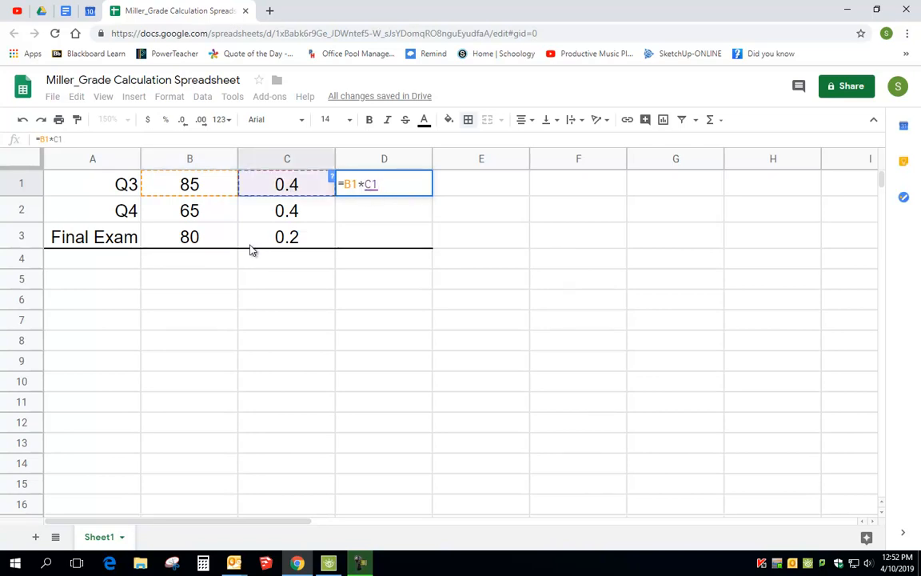
key(Return)
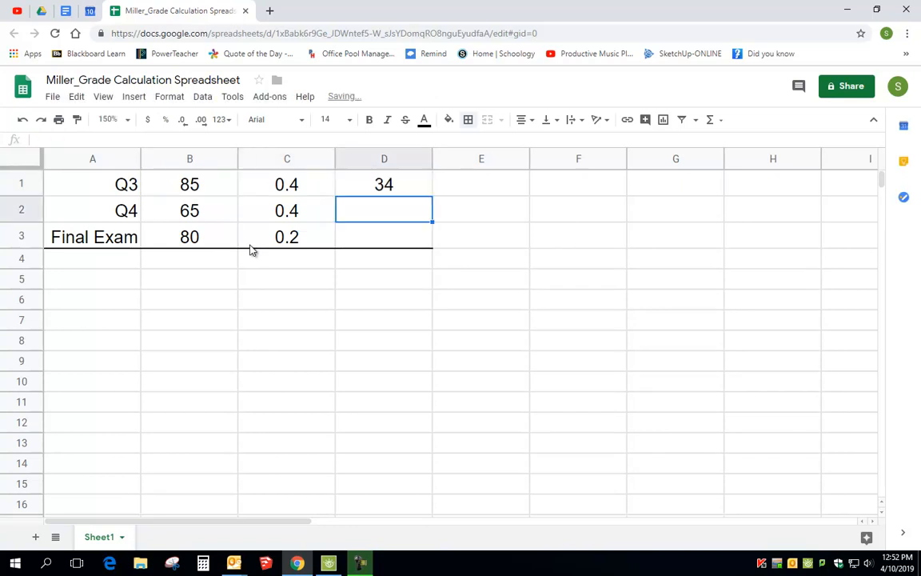
Change the Q3 grade in cell B1 to 75 to test the formula in D1.
click(364, 190)
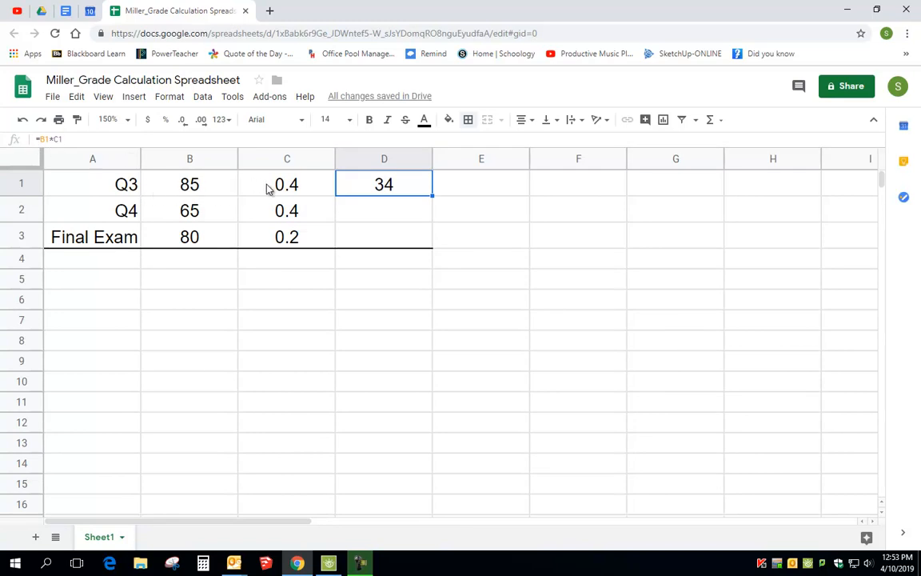
click(194, 184)
text(75)
key(Return)
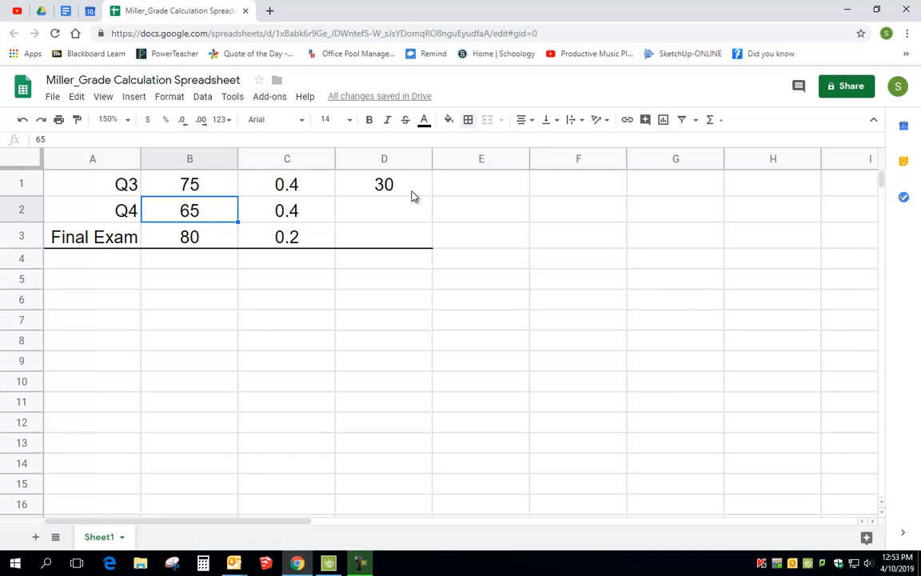
Calculate the weighted Q4 grade in cell D2 with the formula =B2*C2.
click(408, 214)
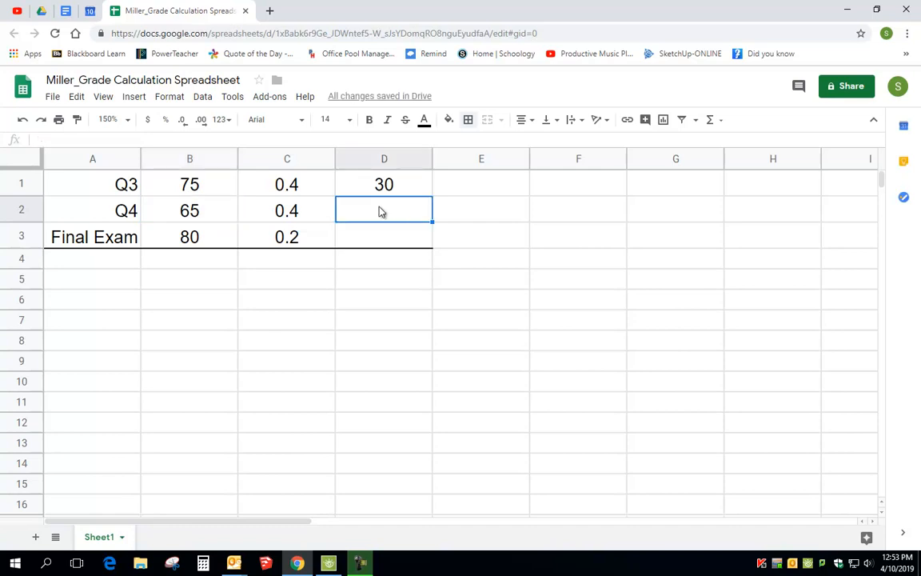
text(=)
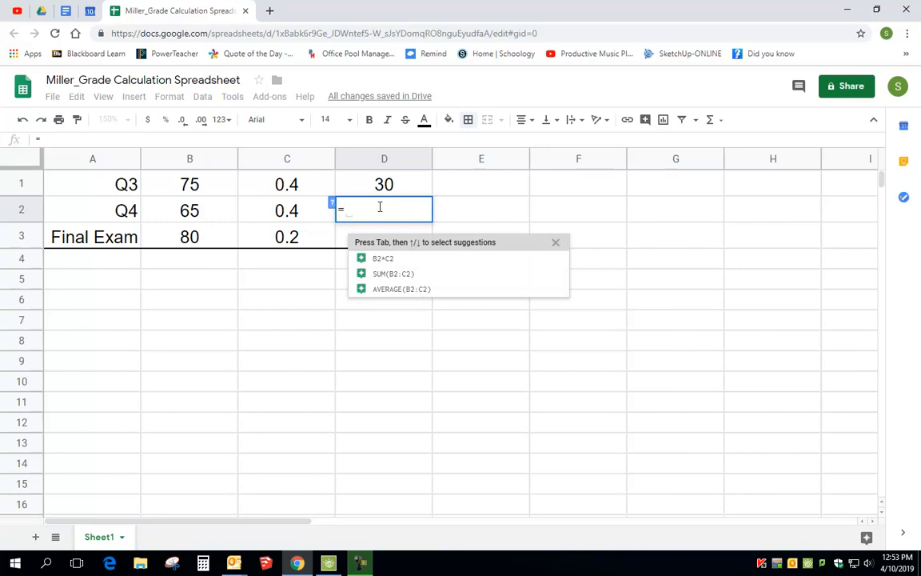
click(211, 221)
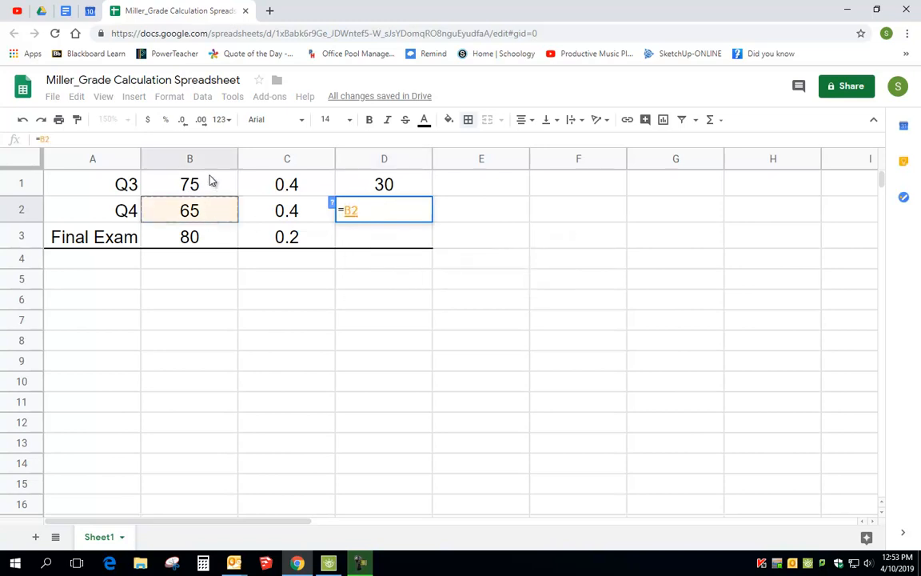
text(*)
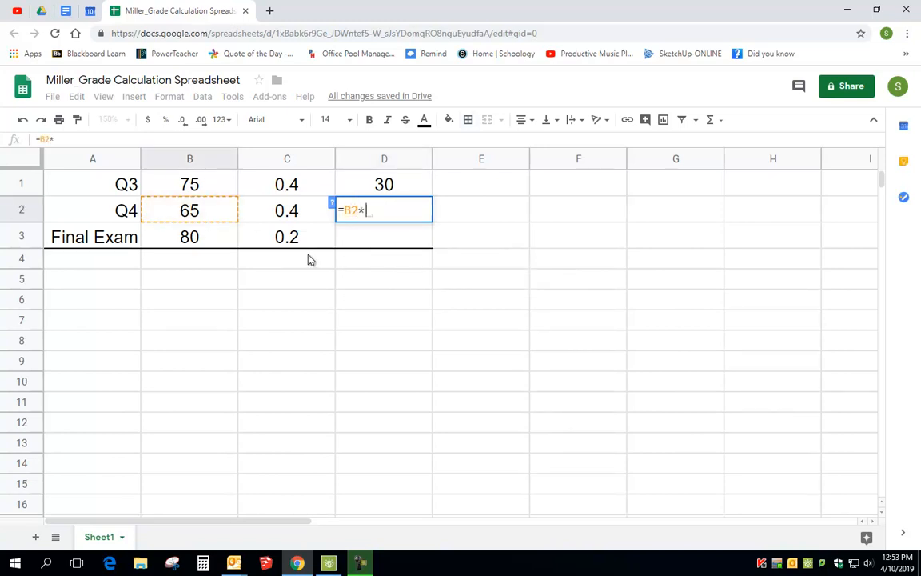
click(281, 217)
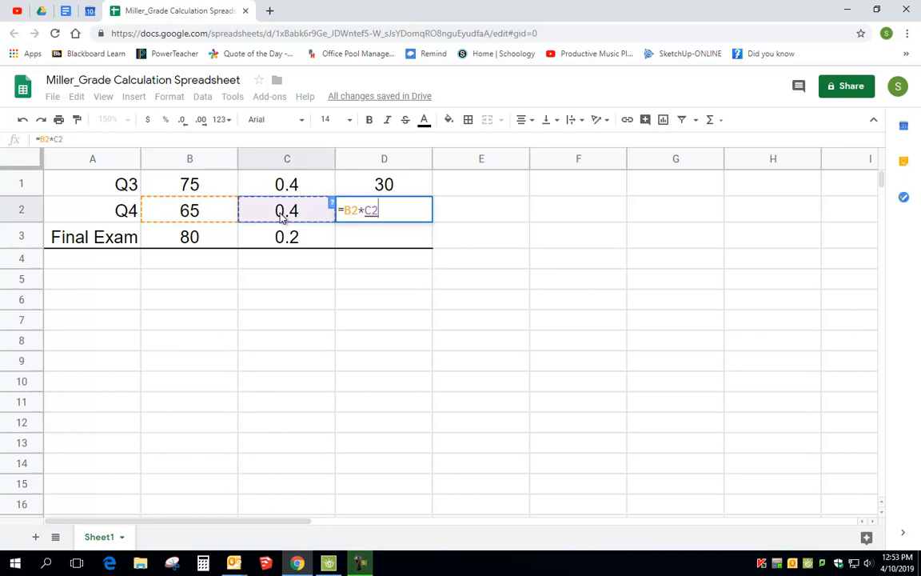
key(Return)
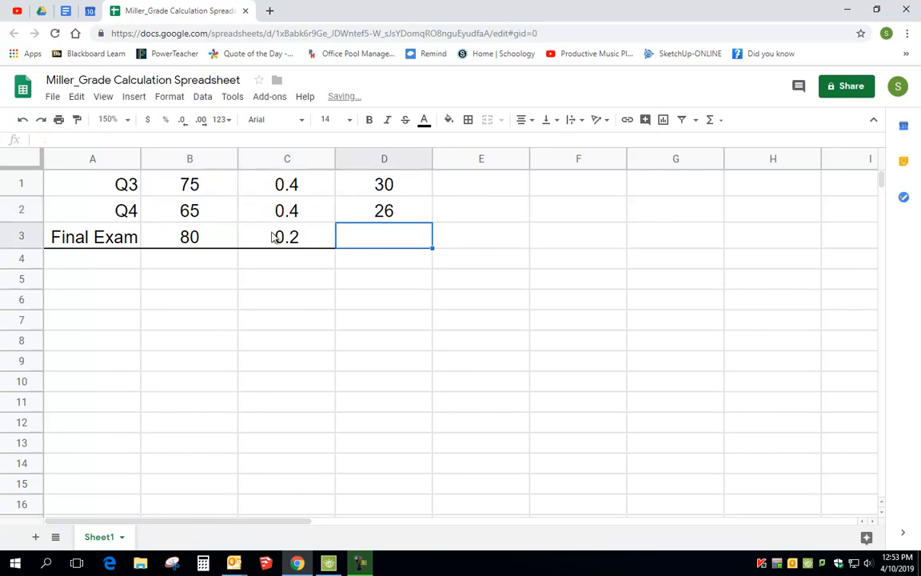
Change the Q4 grade in cell B2 to 60 to test the formula in D2.
click(212, 211)
text(60)
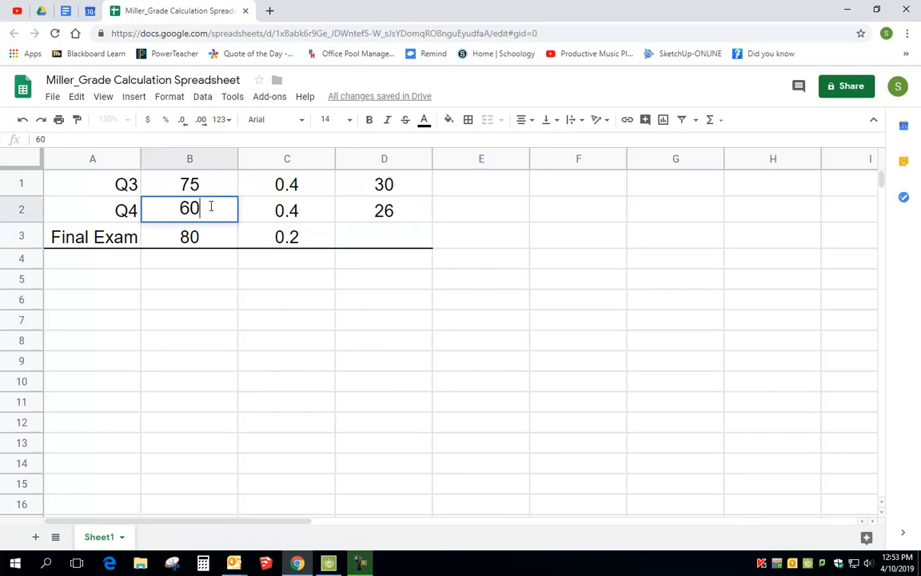
key(Return)
Set the Q4 grade in cell B2 to 65 and the Q3 grade in cell B1 to 85.
click(221, 213)
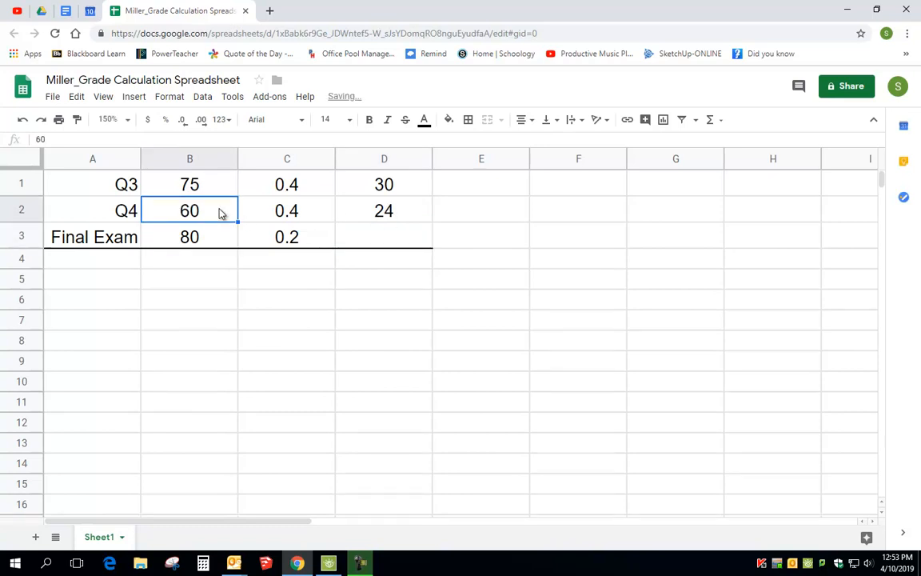
text(65)
key(Return)
click(192, 174)
text(85)
key(Return)
Calculate the weighted final exam grade in cell D3 with the formula =B3*C3.
click(360, 242)
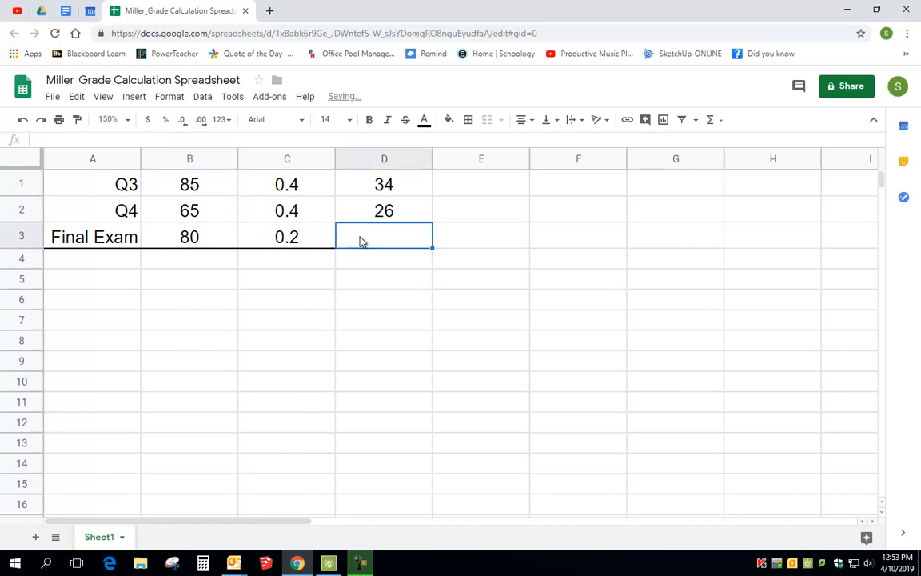
text(=)
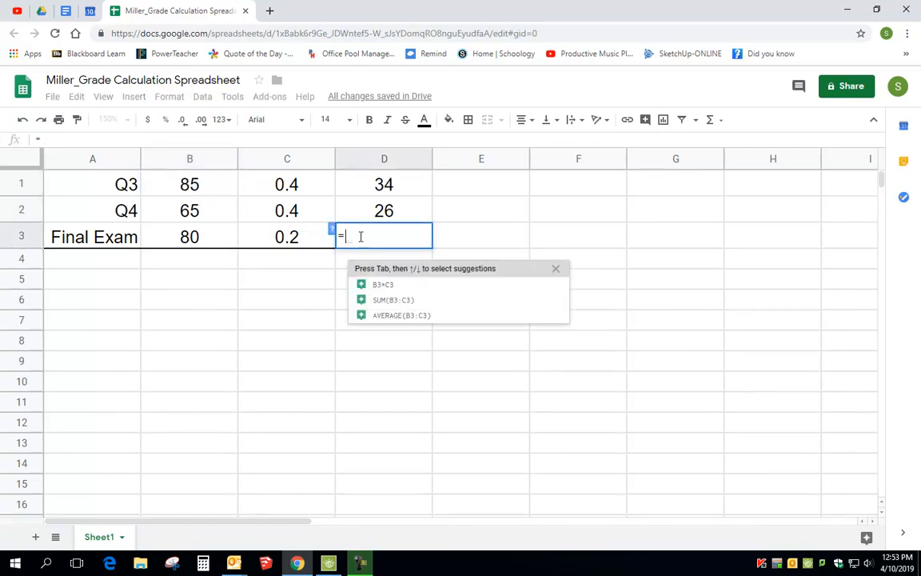
click(211, 244)
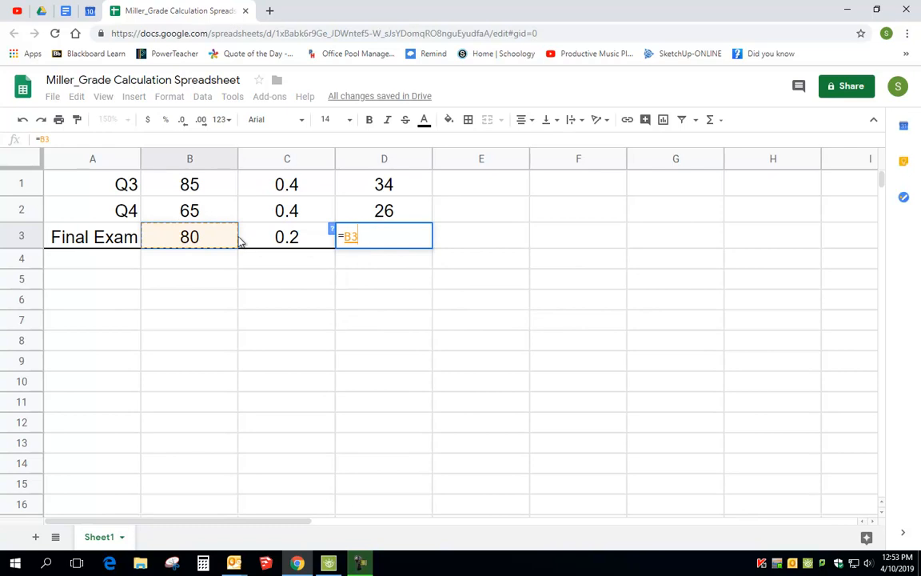
text(*)
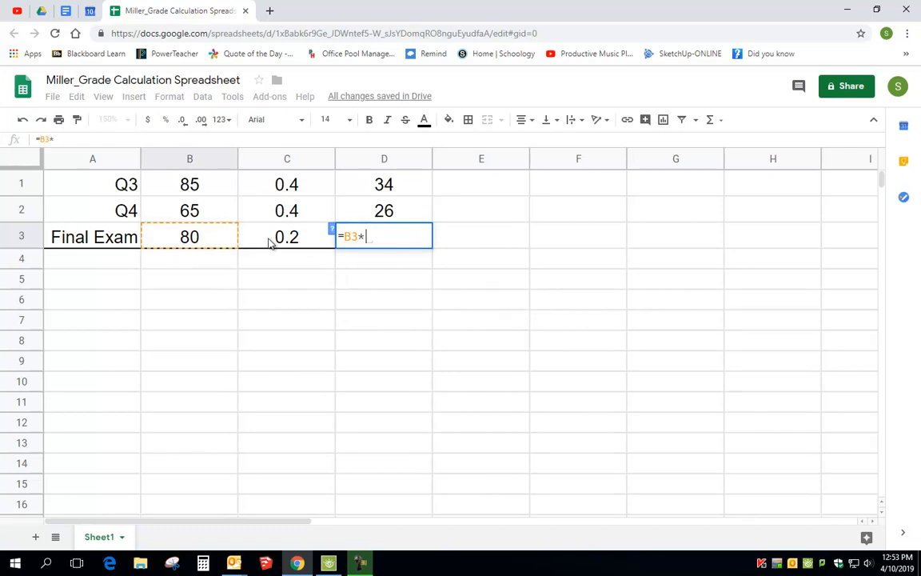
click(270, 243)
key(Return)
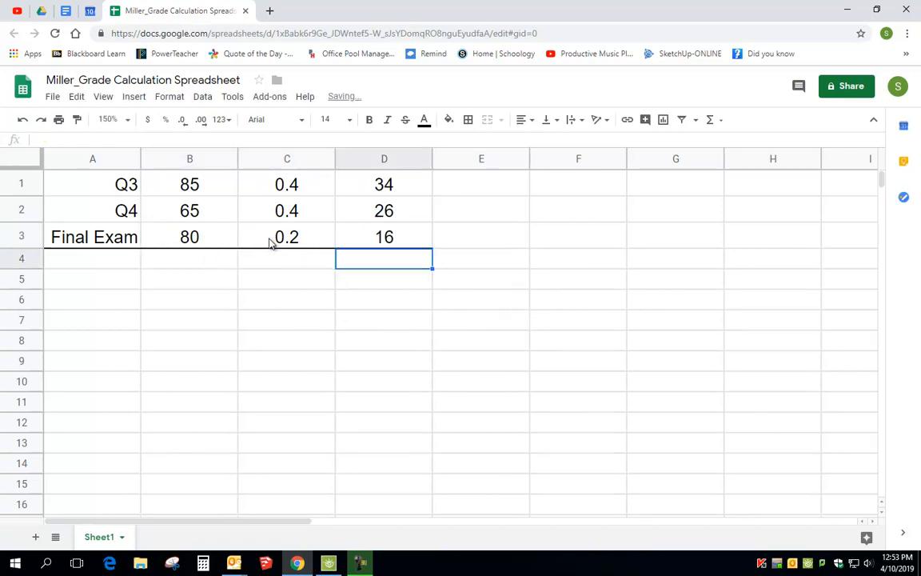
Test the formula in D3 by setting the final exam grade in cell B3 to 100, and return it to 80.
click(180, 242)
text(100)
key(Up)
click(179, 242)
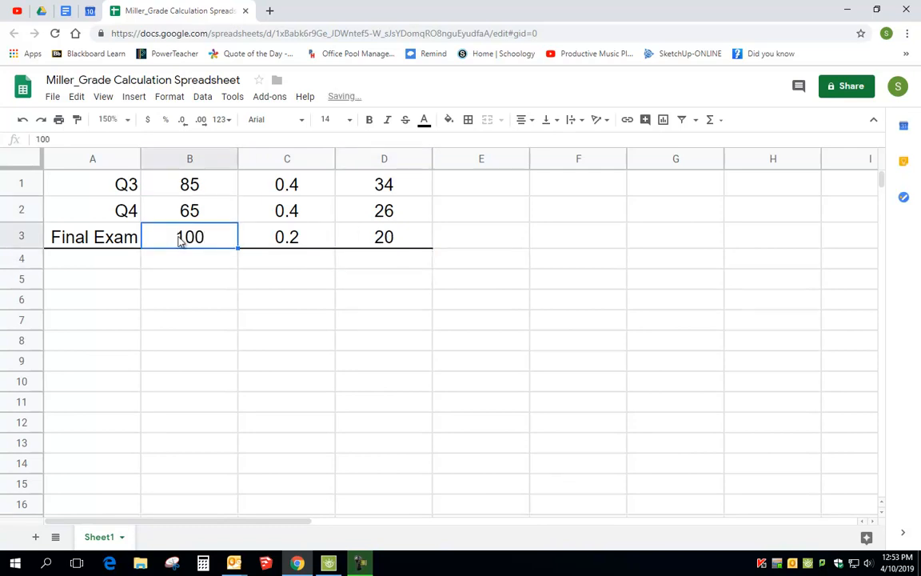
text(80)
key(Return)
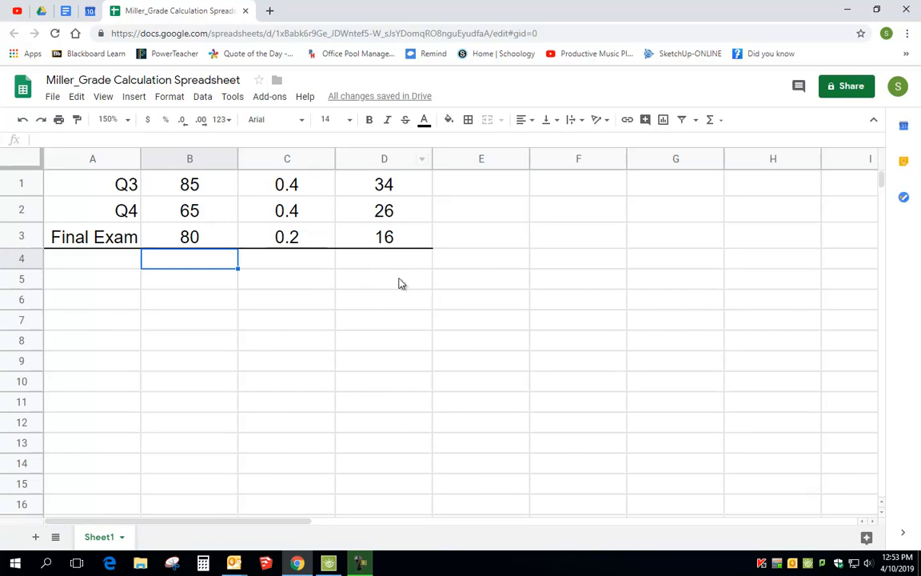
Add up the three weighted grades in cell D4 with the formula =SUM(D1:D3).
click(361, 262)
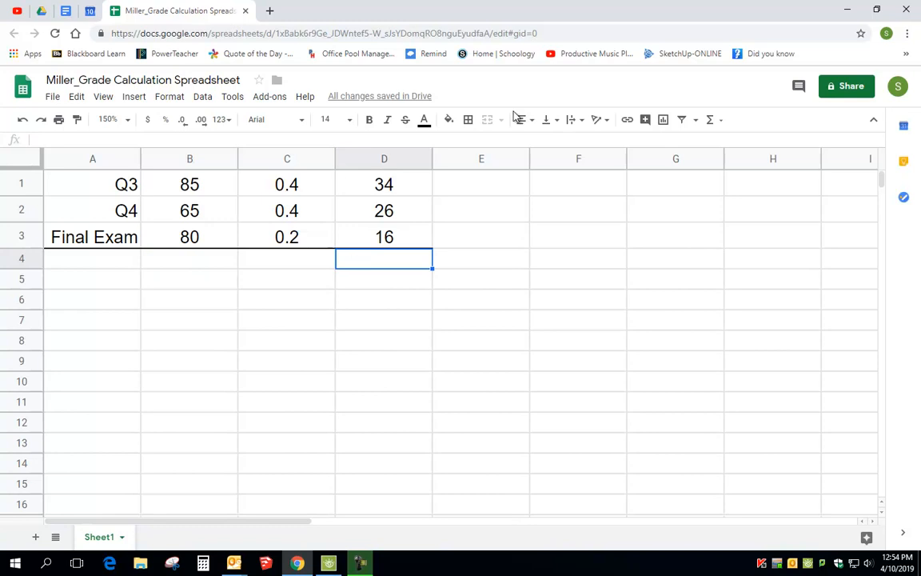
click(712, 121)
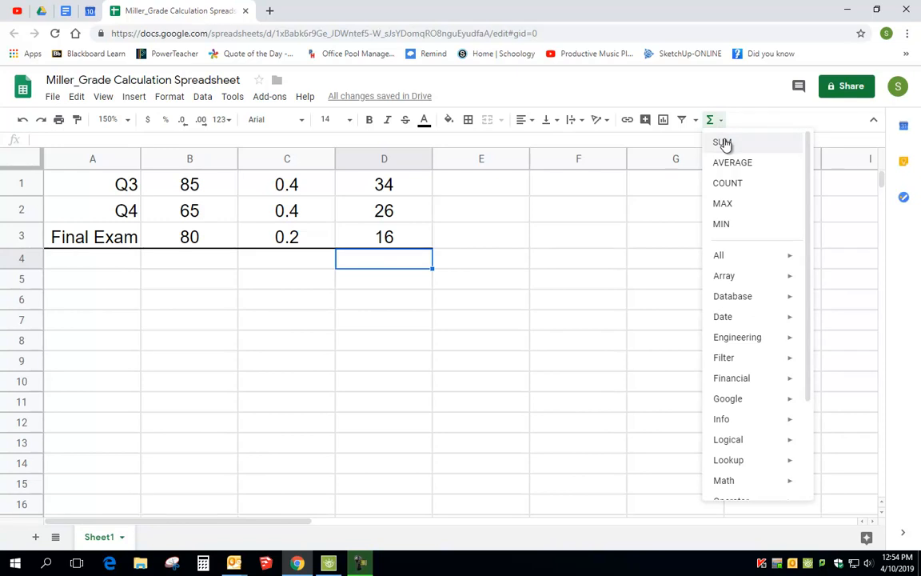
click(723, 143)
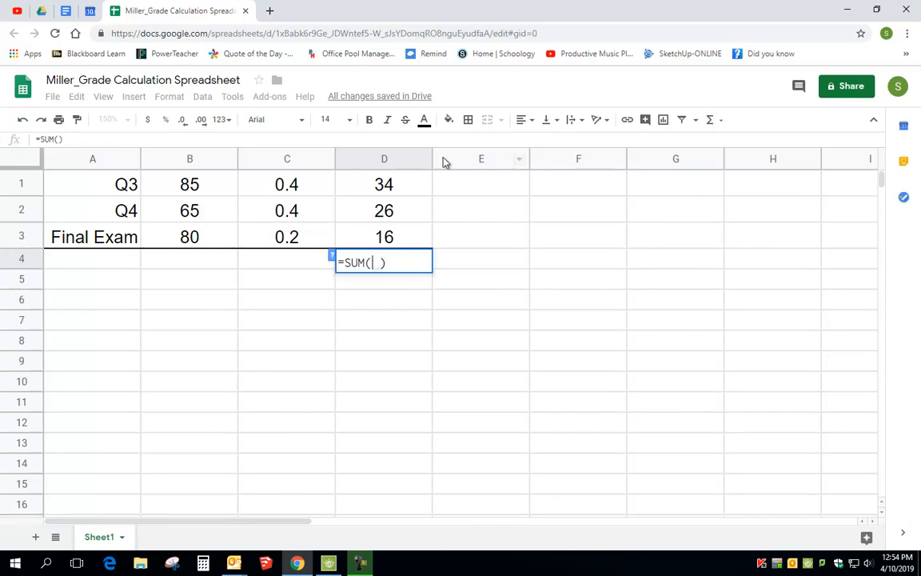
drag(380, 186, 382, 236)
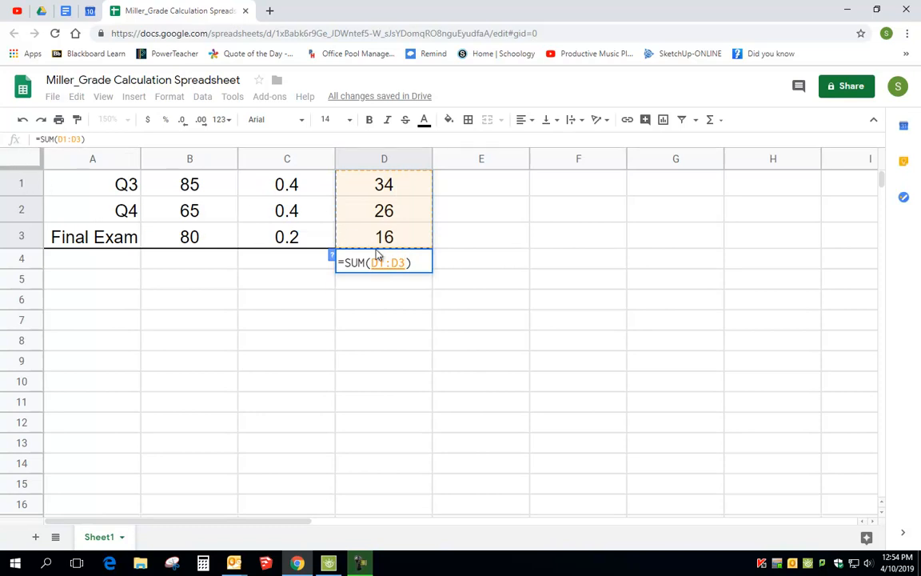
key(Return)
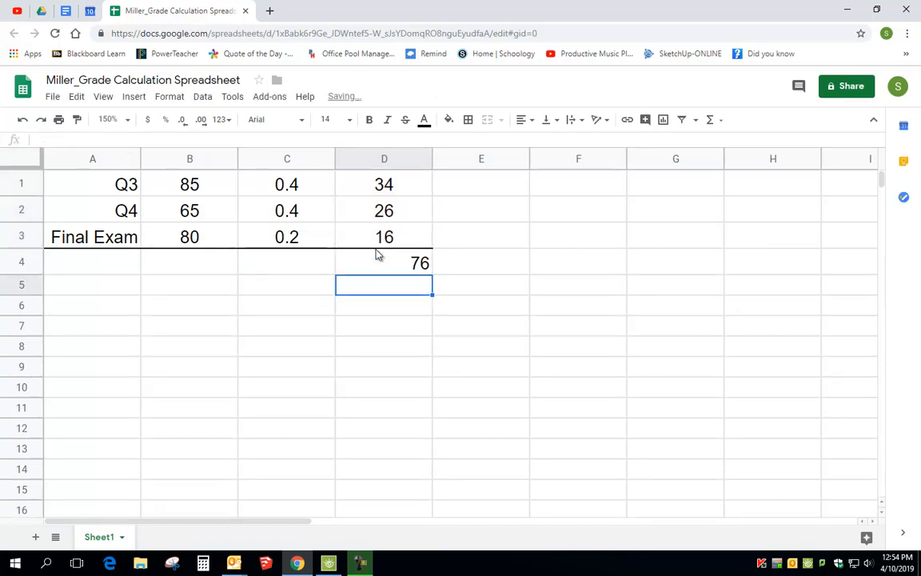
Center the semester total in cell D4 horizontally.
click(379, 271)
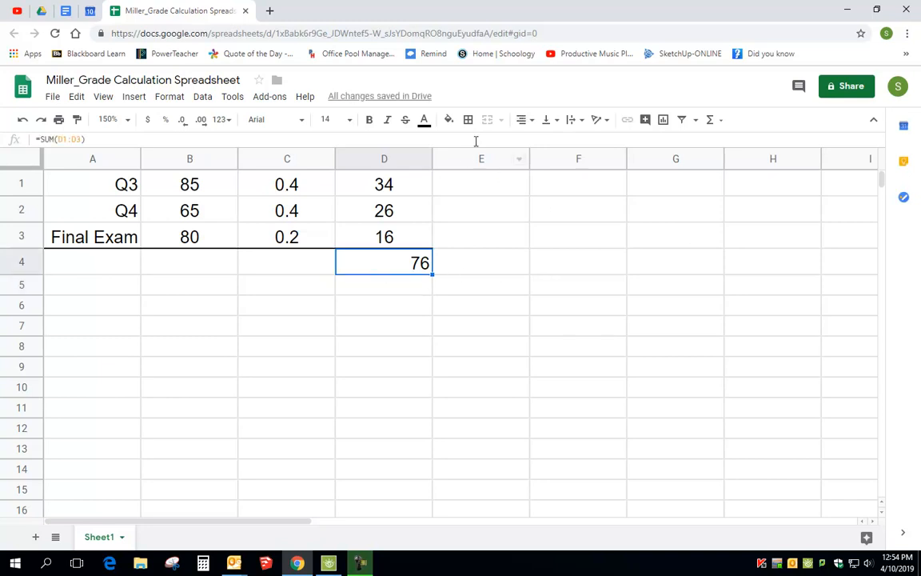
click(525, 120)
click(537, 142)
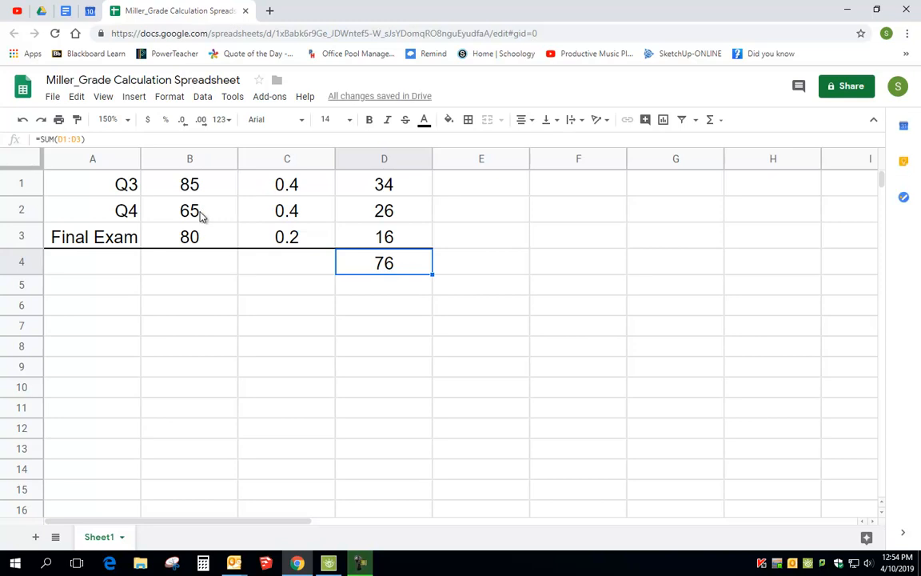
Change the final exam grade in cell B3 to 100 to test the semester total.
click(191, 236)
text(100)
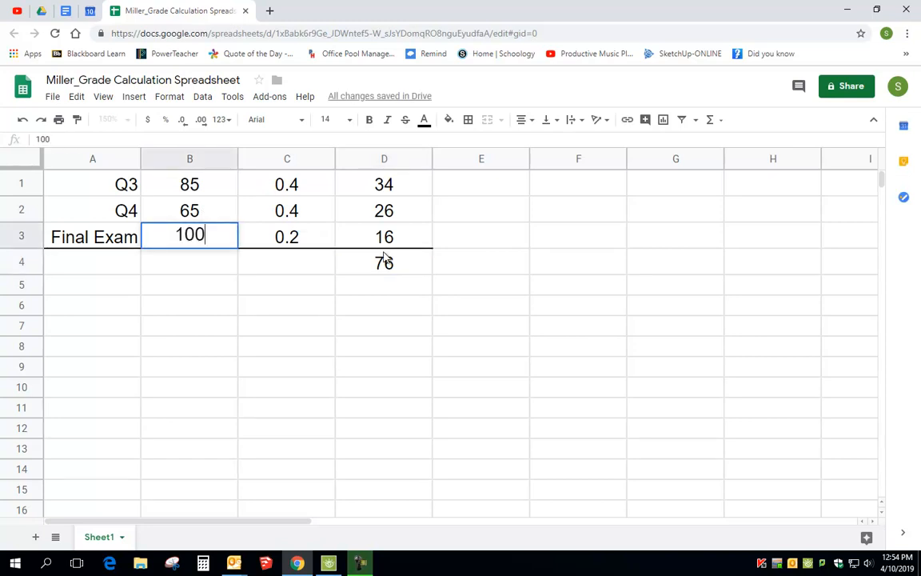
key(Return)
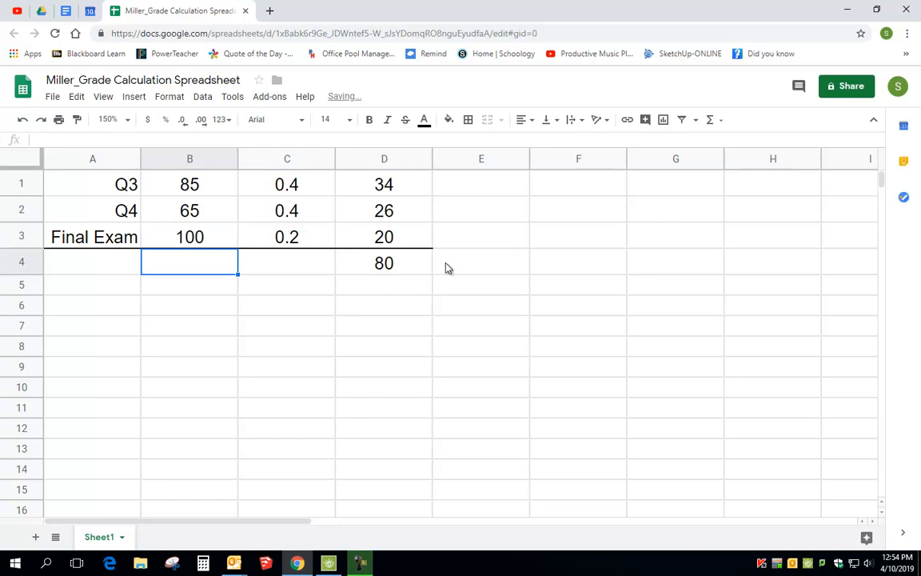
Enter the trial grades 65, 55 and 64 in cells B1 to B3.
click(192, 182)
text(65)
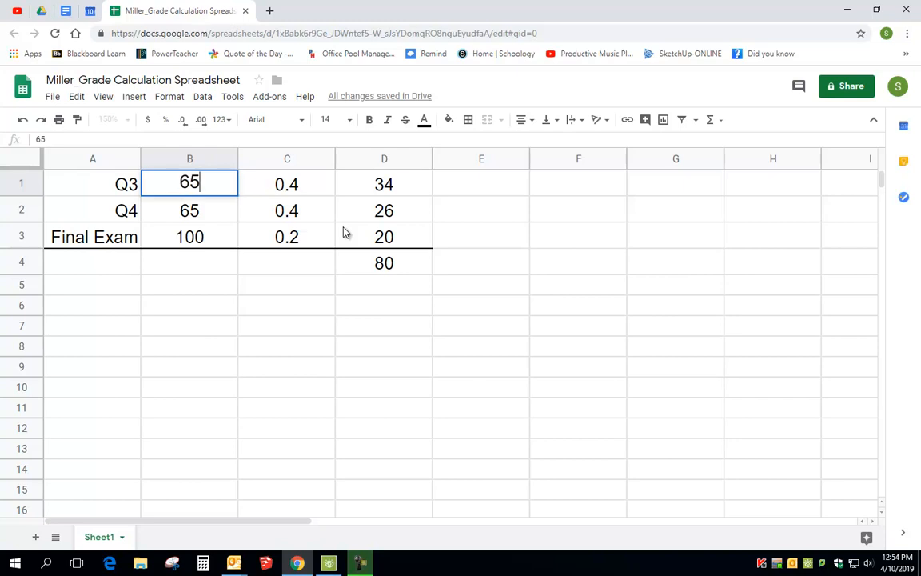
key(Return)
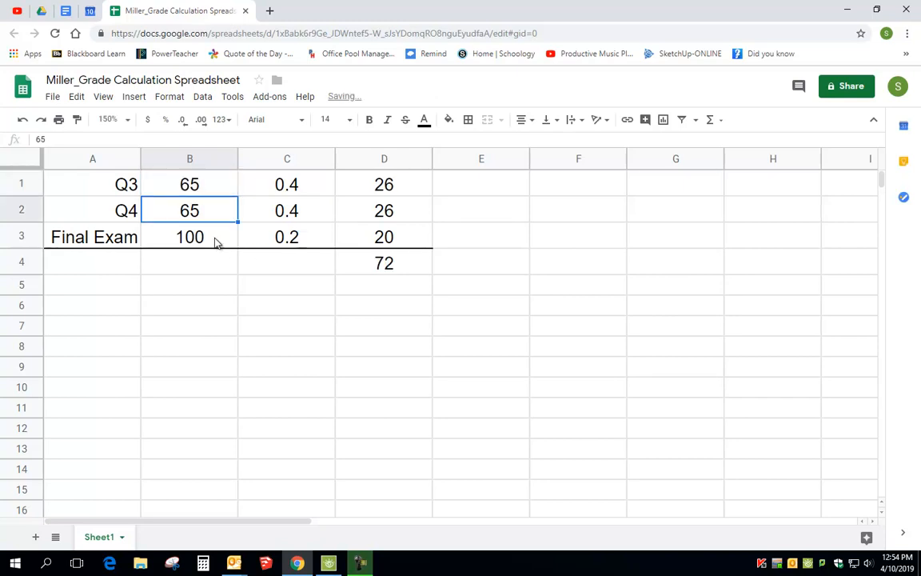
text(55)
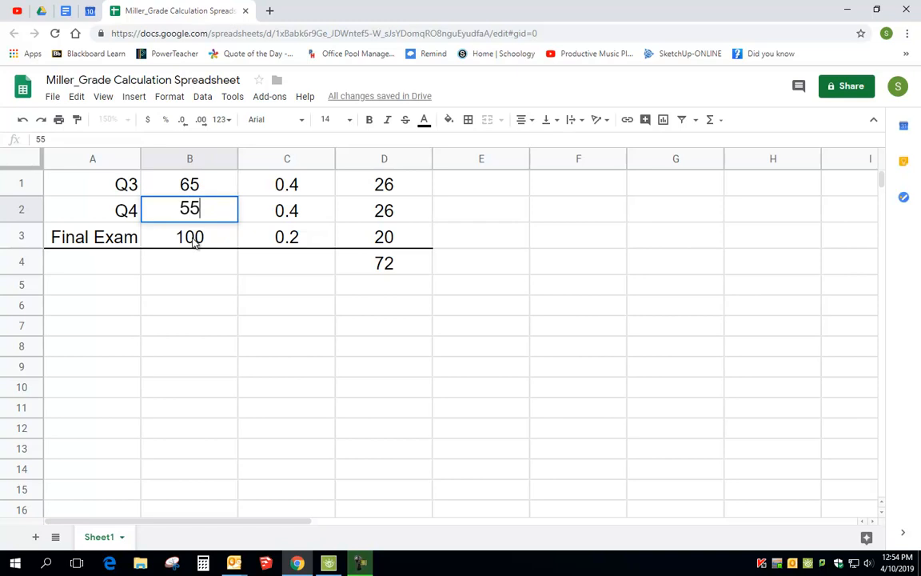
key(Return)
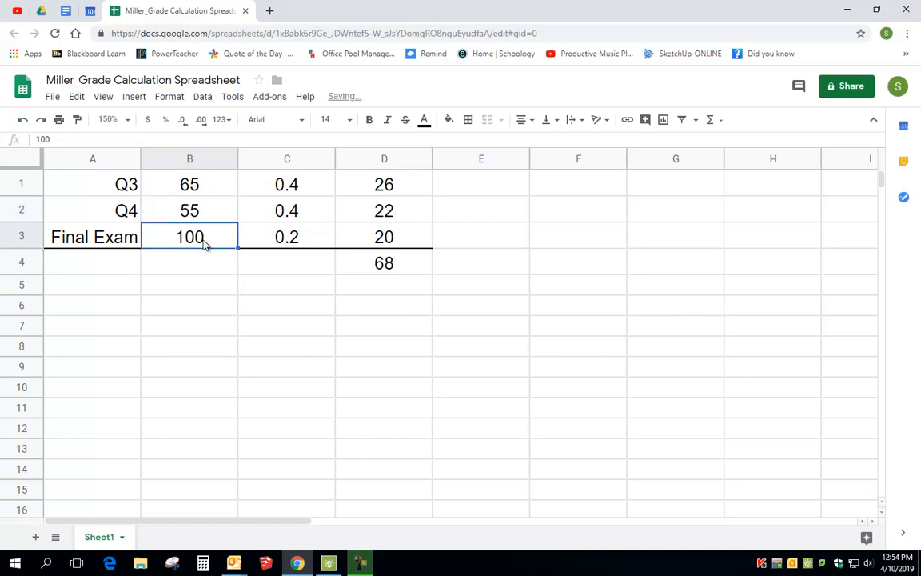
text(64)
key(Return)
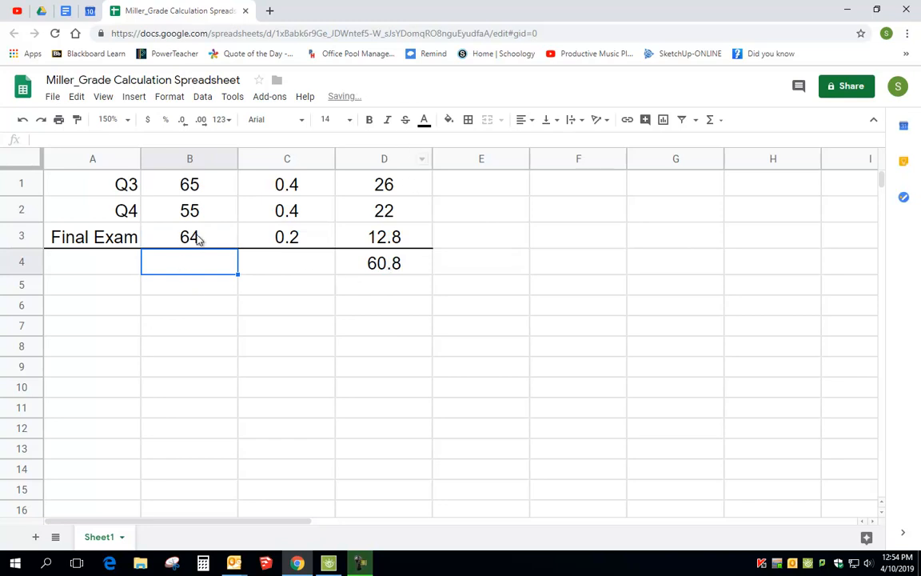
Set the final exam grade in cell B3 to 78 and the Q3 grade in cell B1 to 70.
click(197, 239)
text(78)
key(Return)
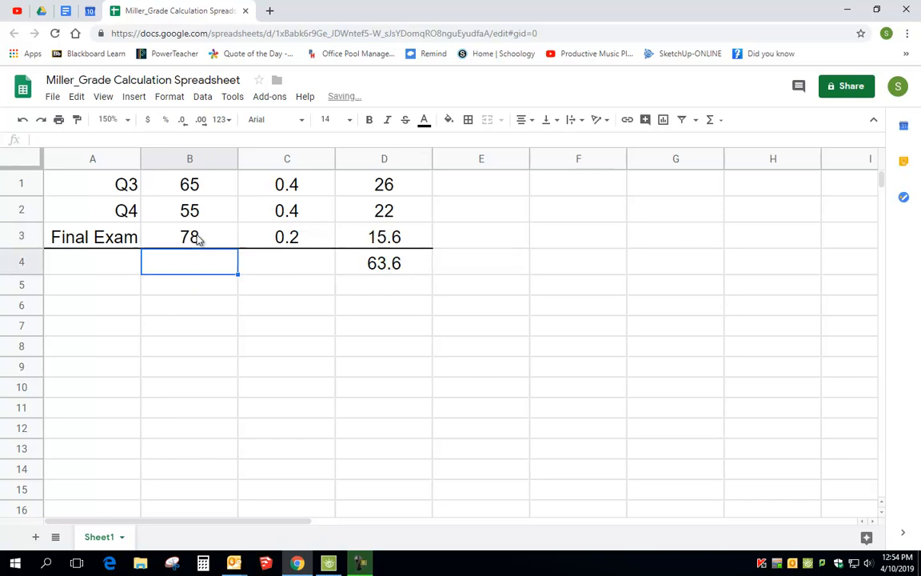
click(195, 193)
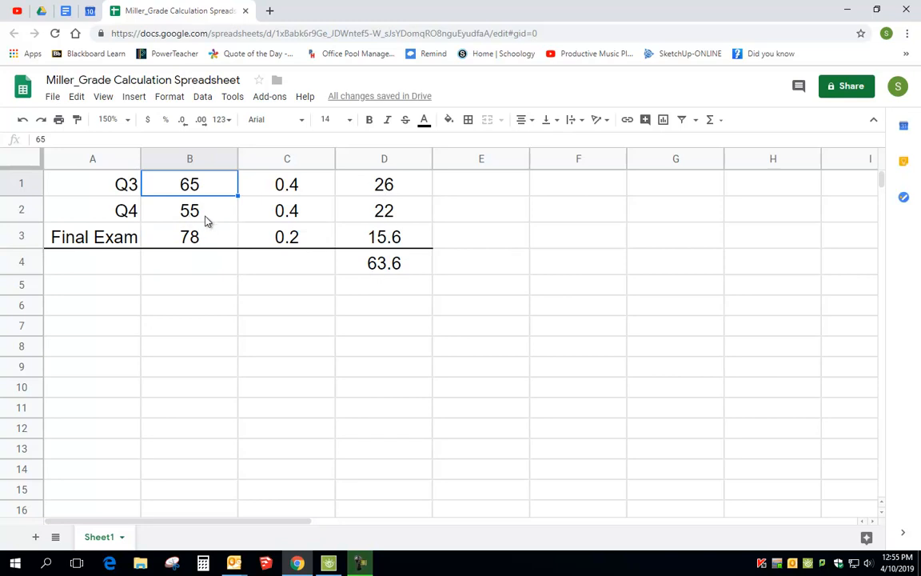
text(70)
key(Return)
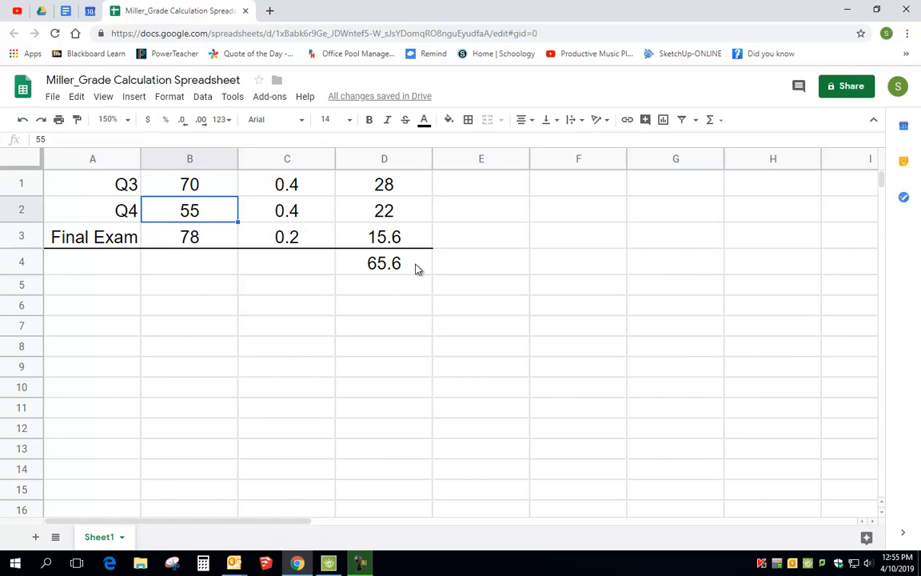
click(407, 292)
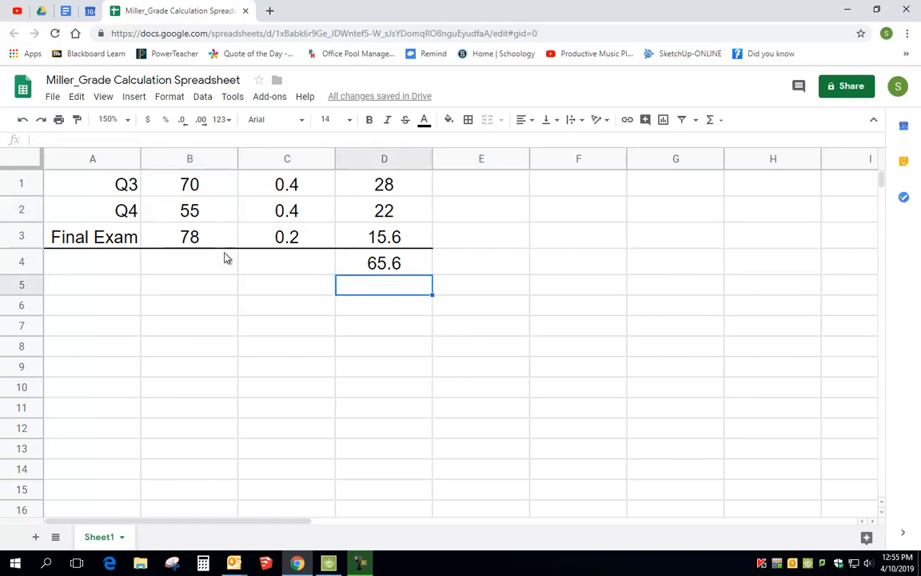
Fill the label cells A1 to A3 with light yellow 3.
drag(106, 181, 117, 237)
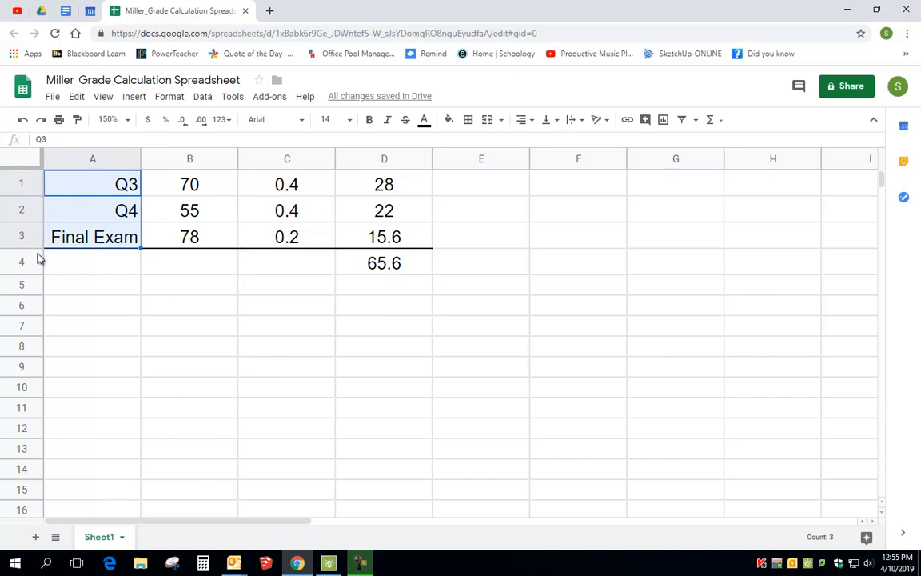
click(449, 120)
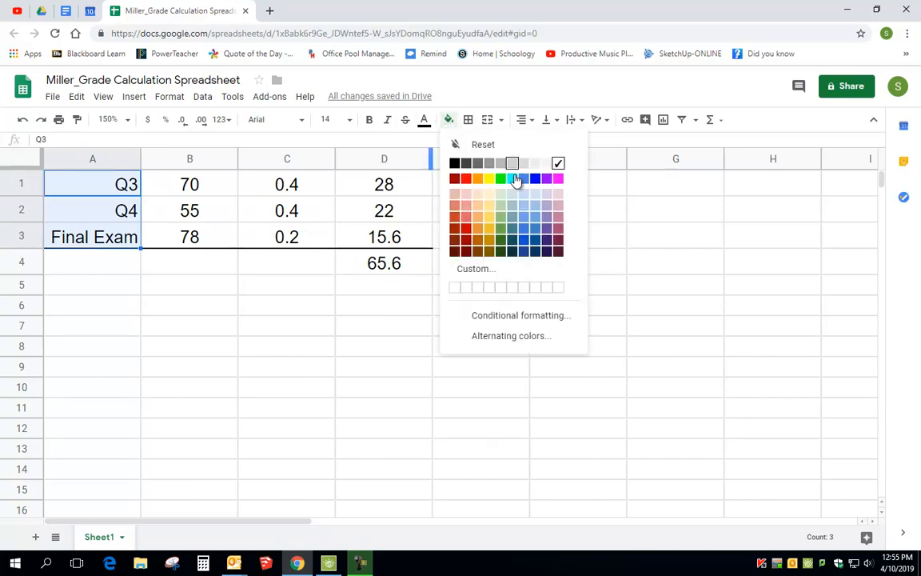
click(488, 194)
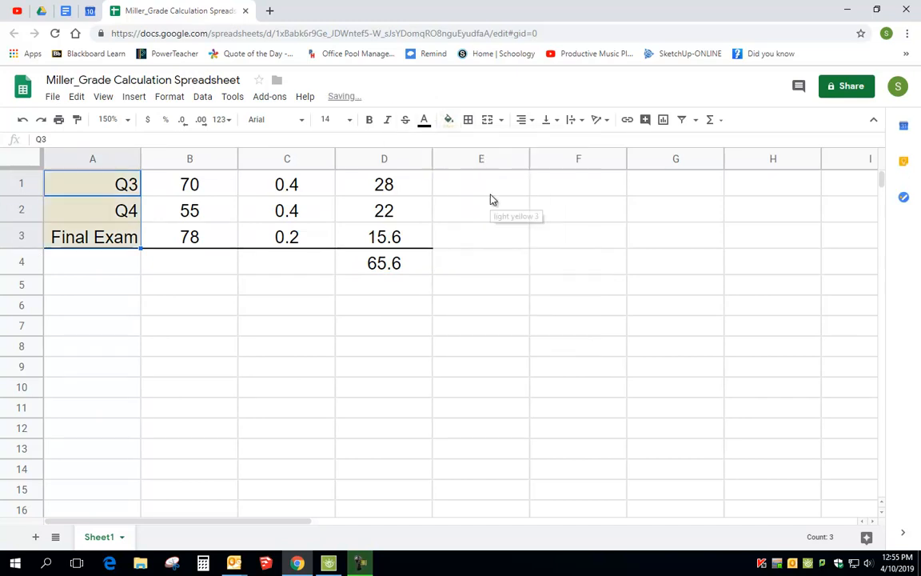
click(253, 315)
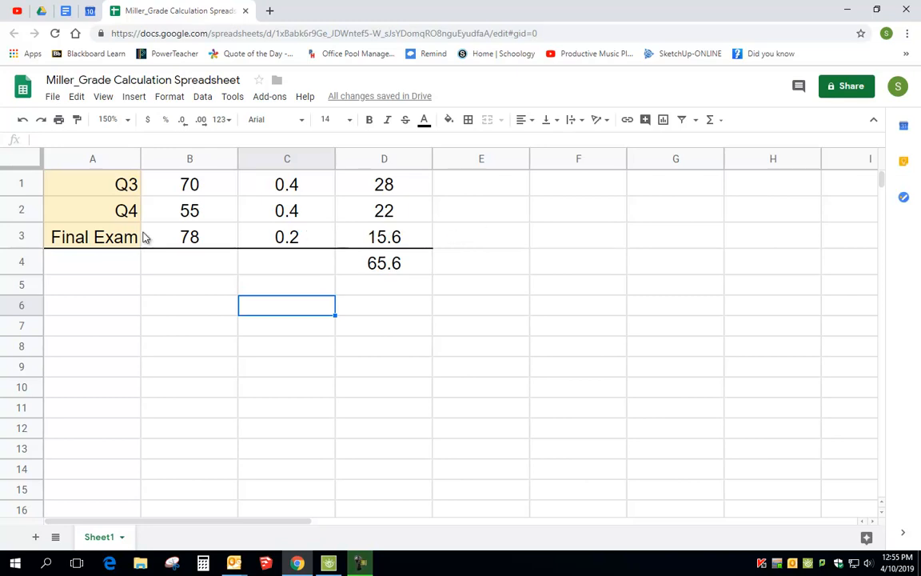
Copy the range A2:D4 and paste it starting at cell A8, checking the copied formula in D8.
drag(127, 208, 438, 284)
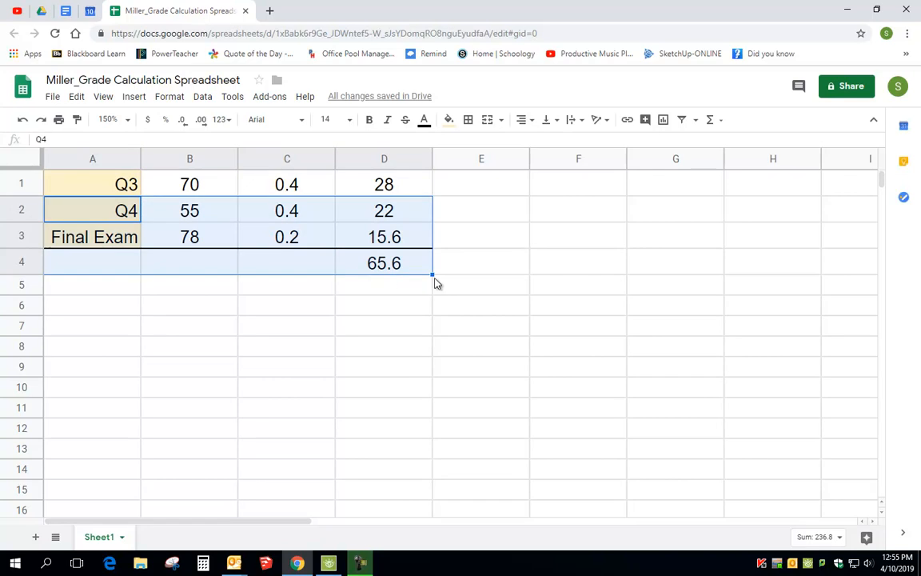
key(ctrl+c)
click(117, 346)
key(ctrl+v)
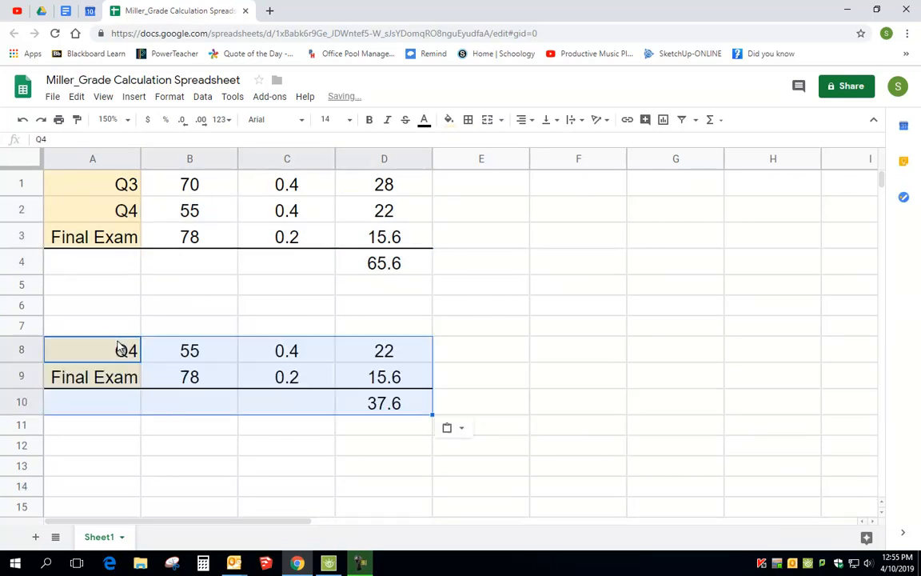
click(391, 355)
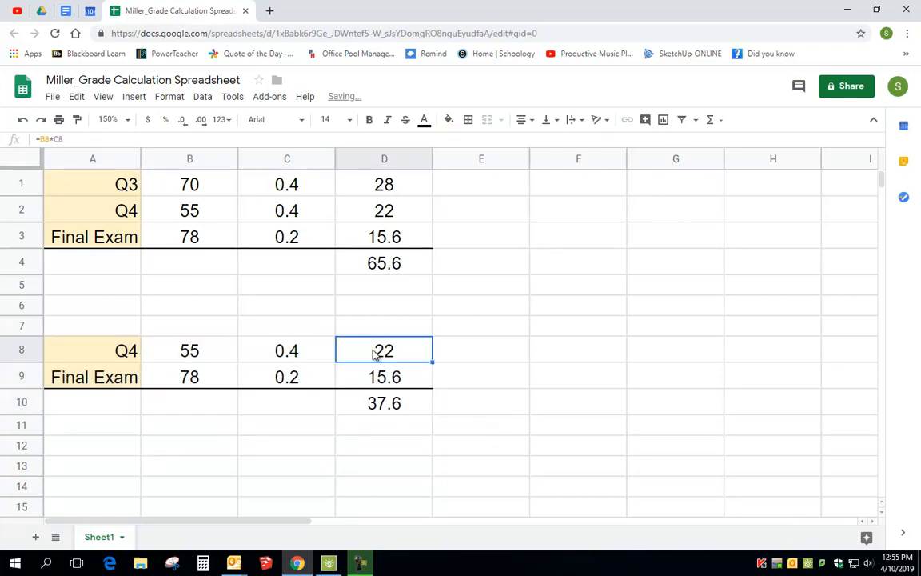
click(91, 355)
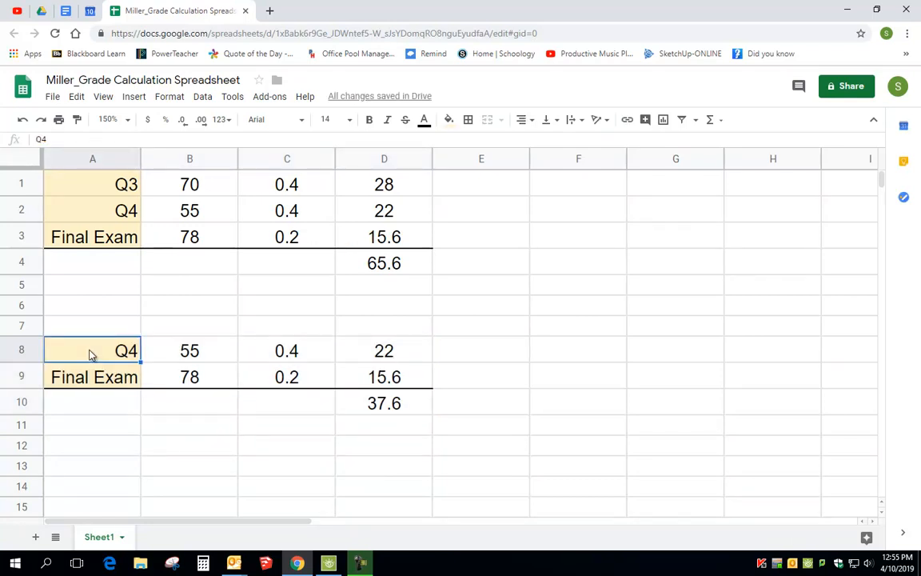
Relabel the copied block's rows as Q3 in cell A8 and Q4 in cell A9.
text(Q3)
key(Return)
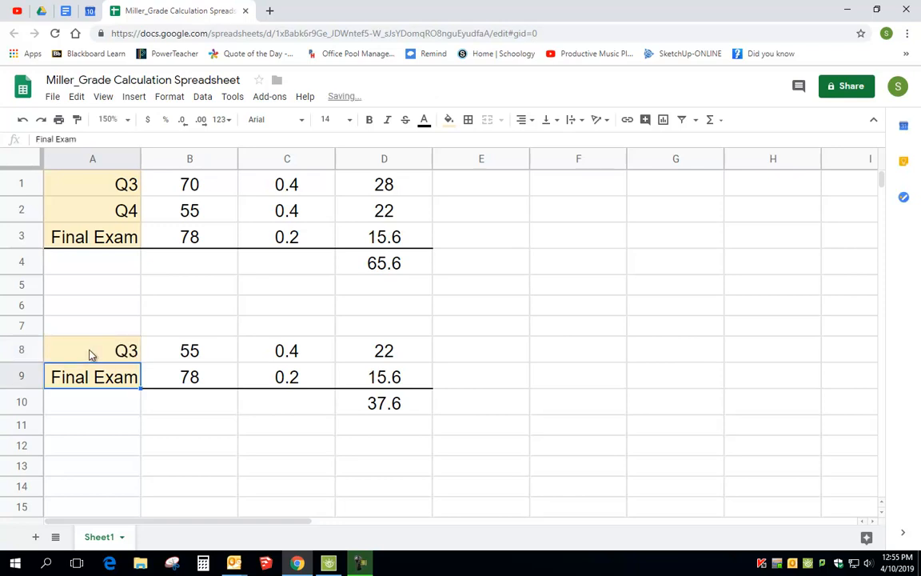
text(Q4)
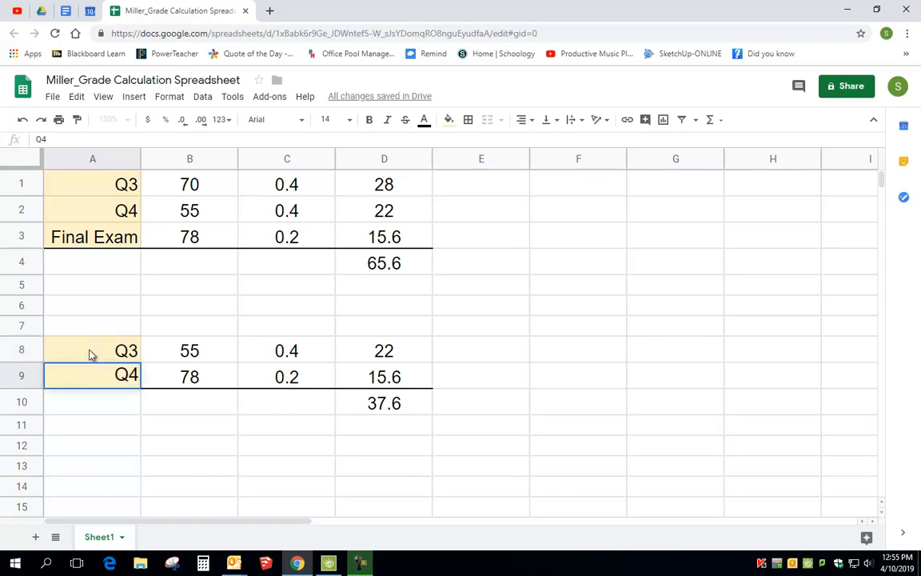
key(Return)
Clear the copied grades from cells B8 and B9.
key(Up)
key(Up)
key(Right)
key(Right)
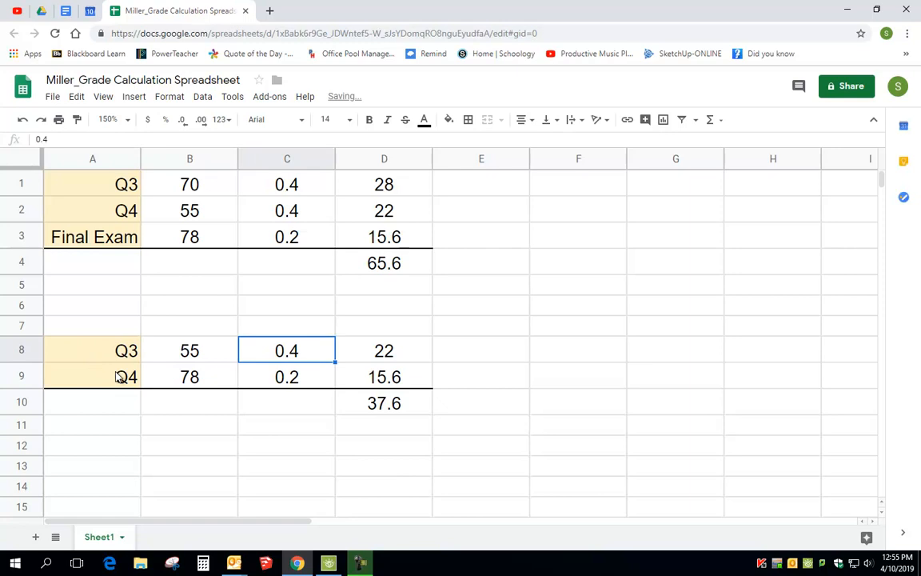
drag(225, 356, 228, 385)
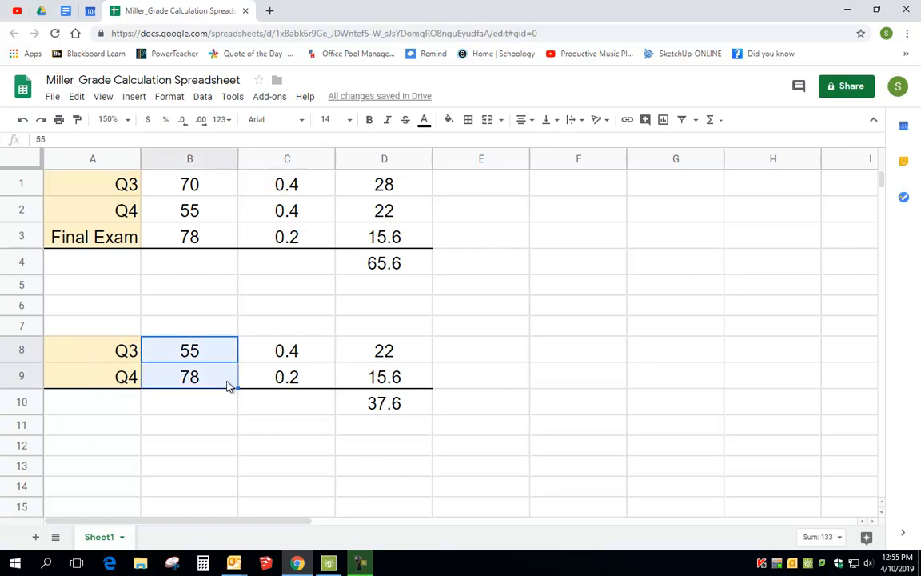
key(Delete)
Set the weights of the copied block to 0.55 in cell C8 and 0.45 in cell C9.
click(292, 352)
text(0)
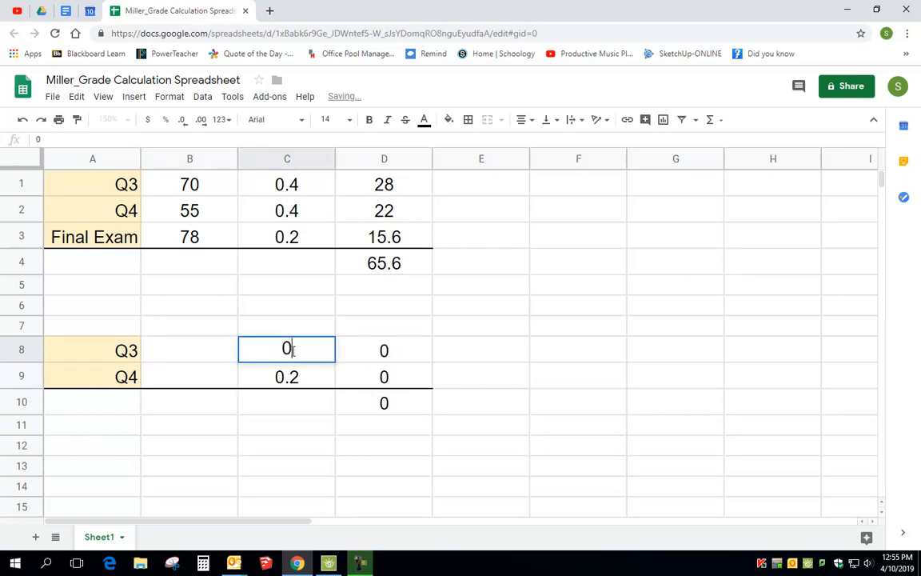
text(.55)
key(Return)
text(0.45)
key(Return)
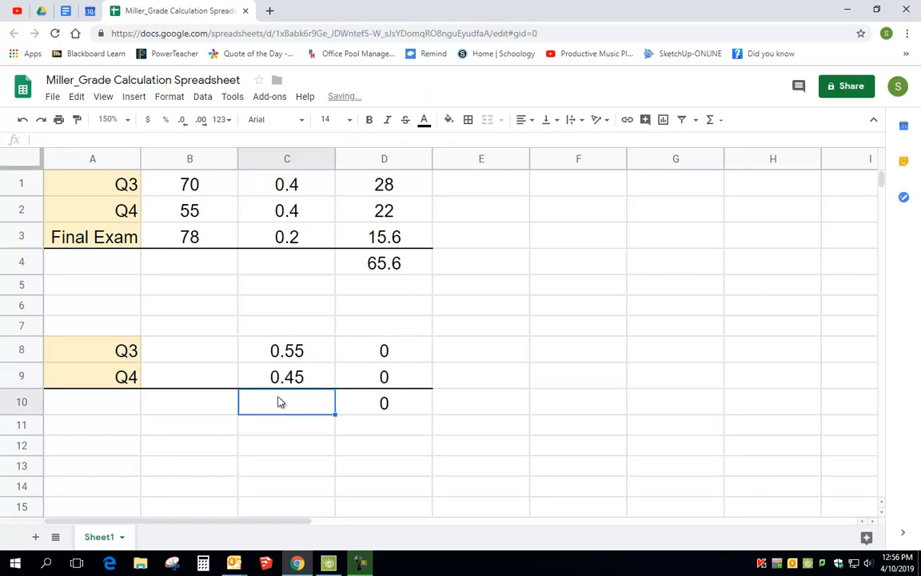
Enter the grades 85 in cell B8 and 65 in cell B9, and check the sum formula in D10.
click(212, 360)
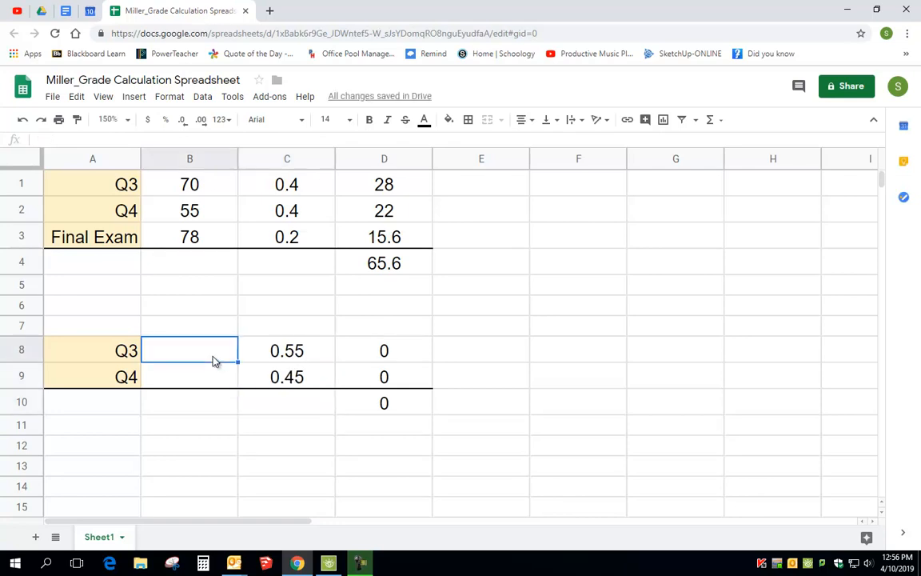
text(85)
key(Return)
text(65)
key(Return)
key(Up)
key(Right)
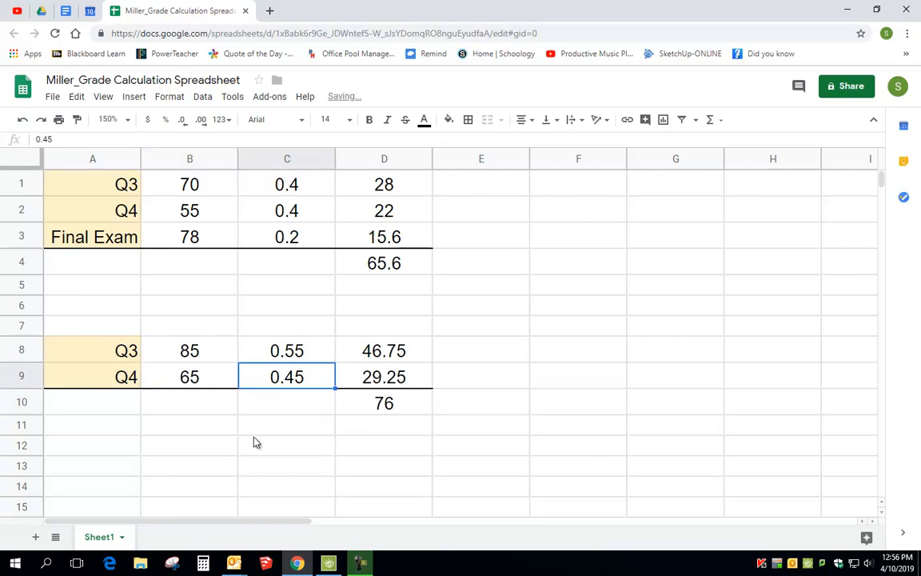
click(388, 405)
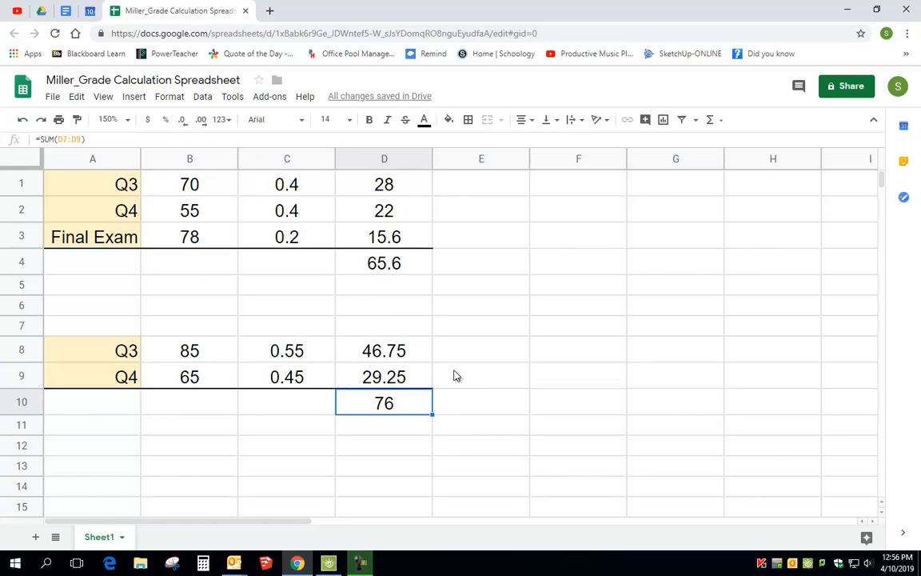
Fill the label cells A8 and A9 with light green.
drag(126, 356, 127, 375)
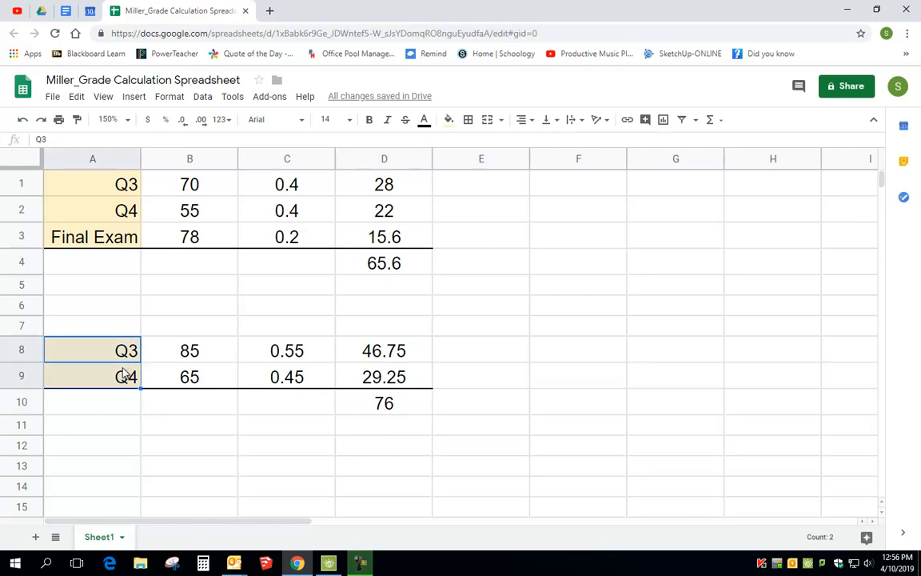
click(451, 121)
click(500, 195)
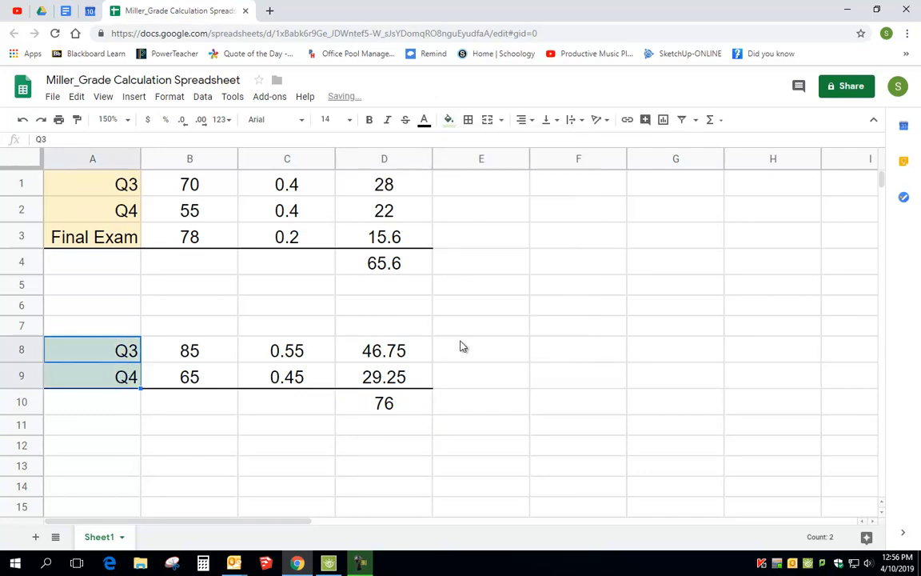
click(440, 345)
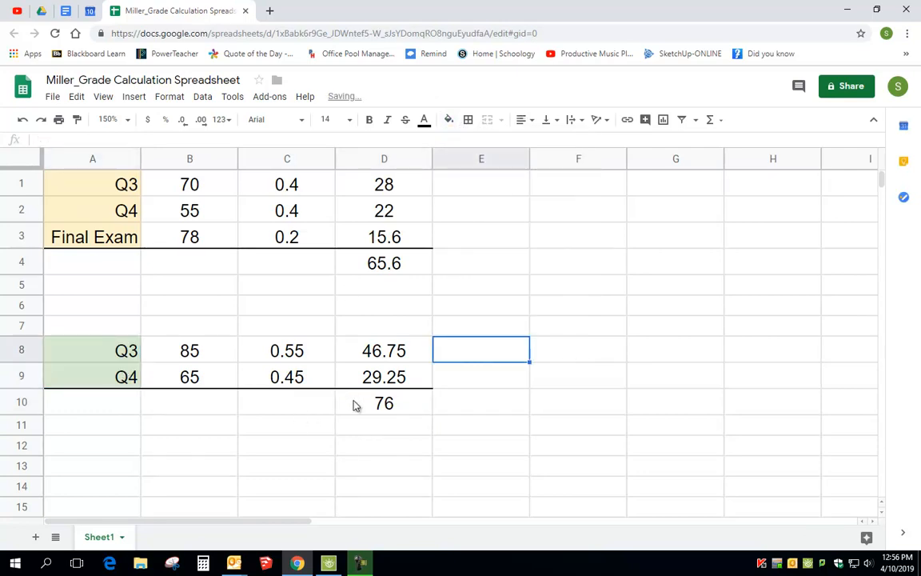